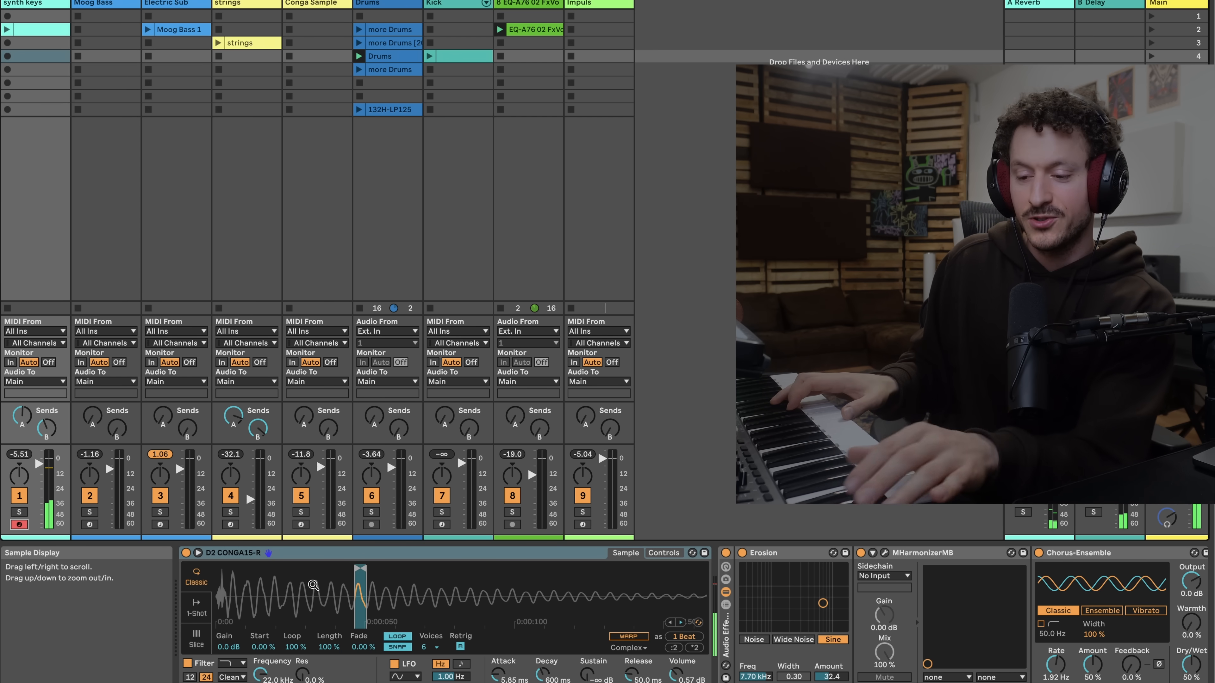
Swap the Simpler sample to D2 CONGA15-L
{"action": "key", "text": "Right"}
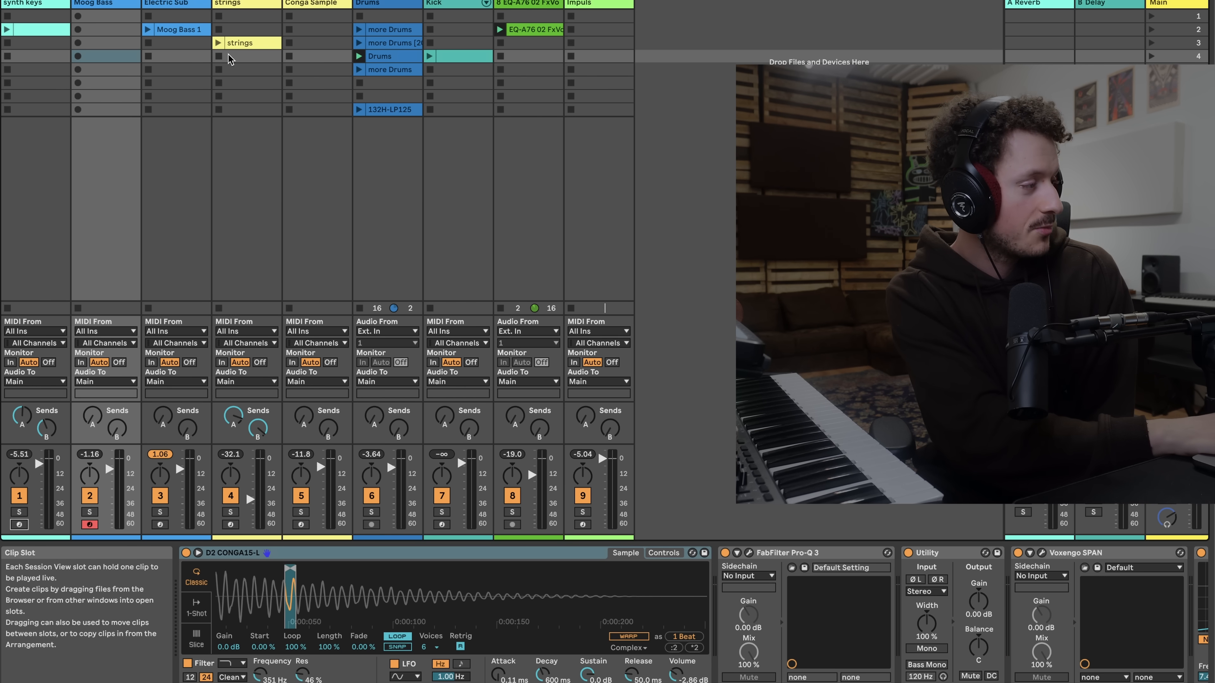
{"action": "left_click", "coordinate": [193, 10]}
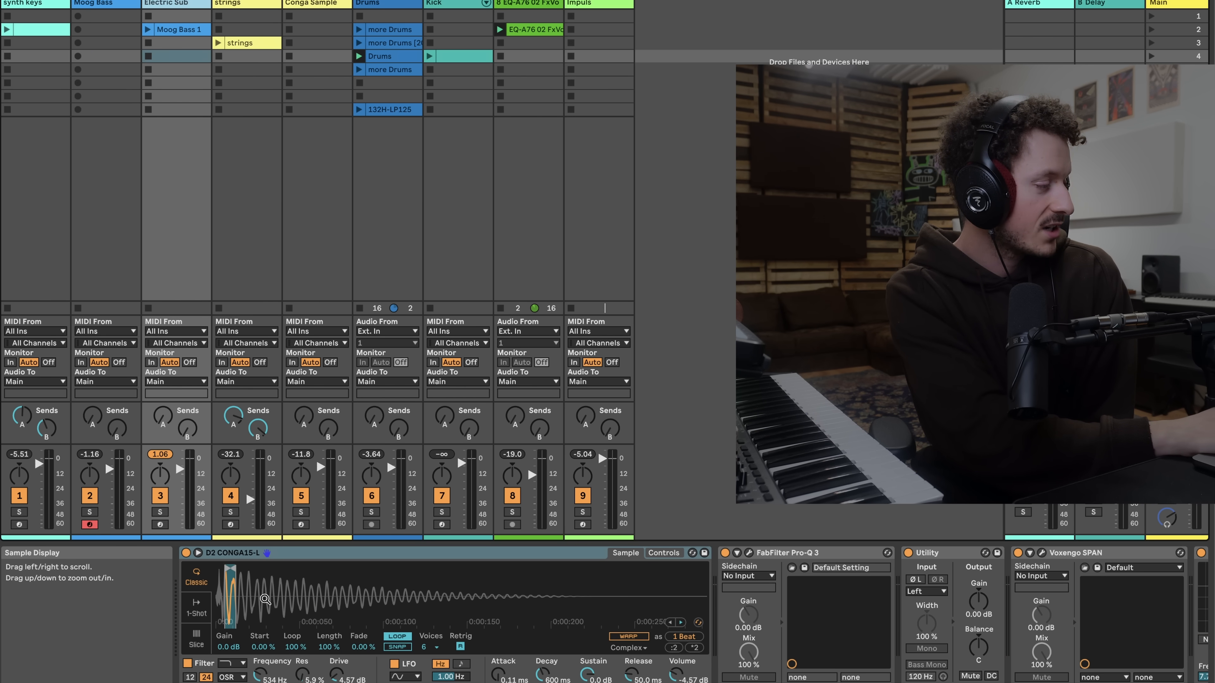
{"action": "left_click", "coordinate": [237, 3]}
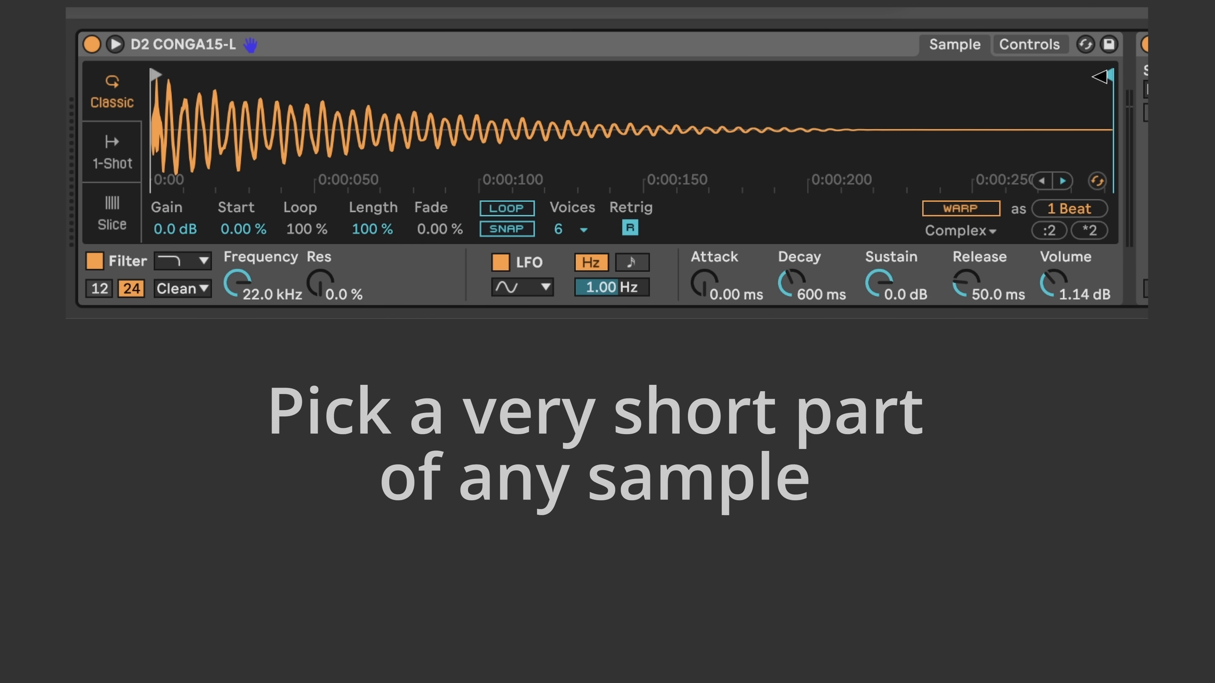
Set the Simpler region markers around a very short slice near the sample's start and enable Loop
{"action": "mouse_move", "coordinate": [1105, 76]}
{"action": "left_mouse_down"}
{"action": "mouse_move", "coordinate": [557, 87]}
{"action": "mouse_move", "coordinate": [251, 71]}
{"action": "left_mouse_up"}
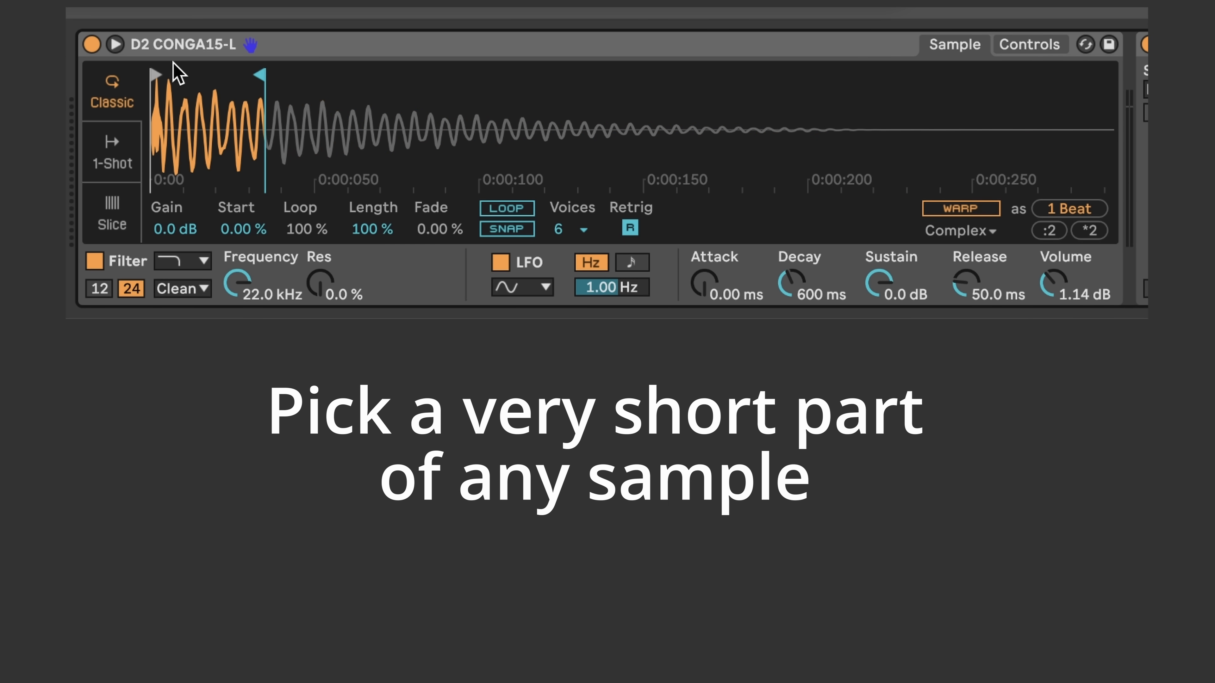
{"action": "left_click_drag", "start_coordinate": [153, 74], "coordinate": [245, 86]}
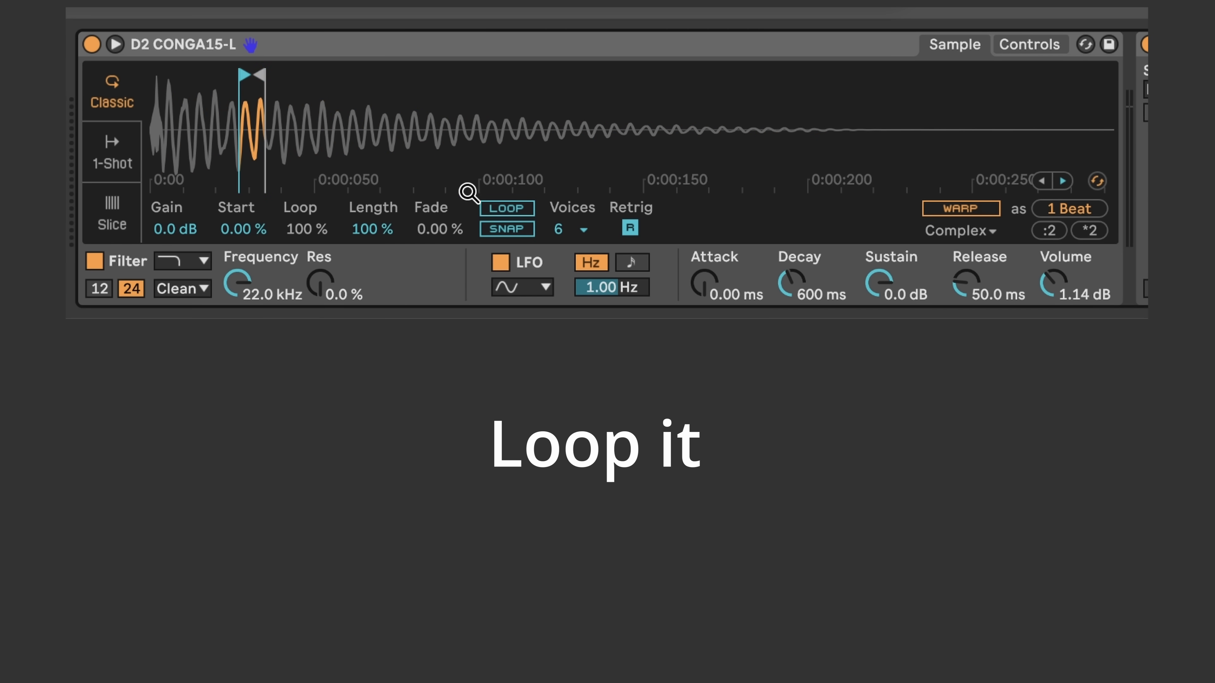
{"action": "left_click", "coordinate": [492, 208]}
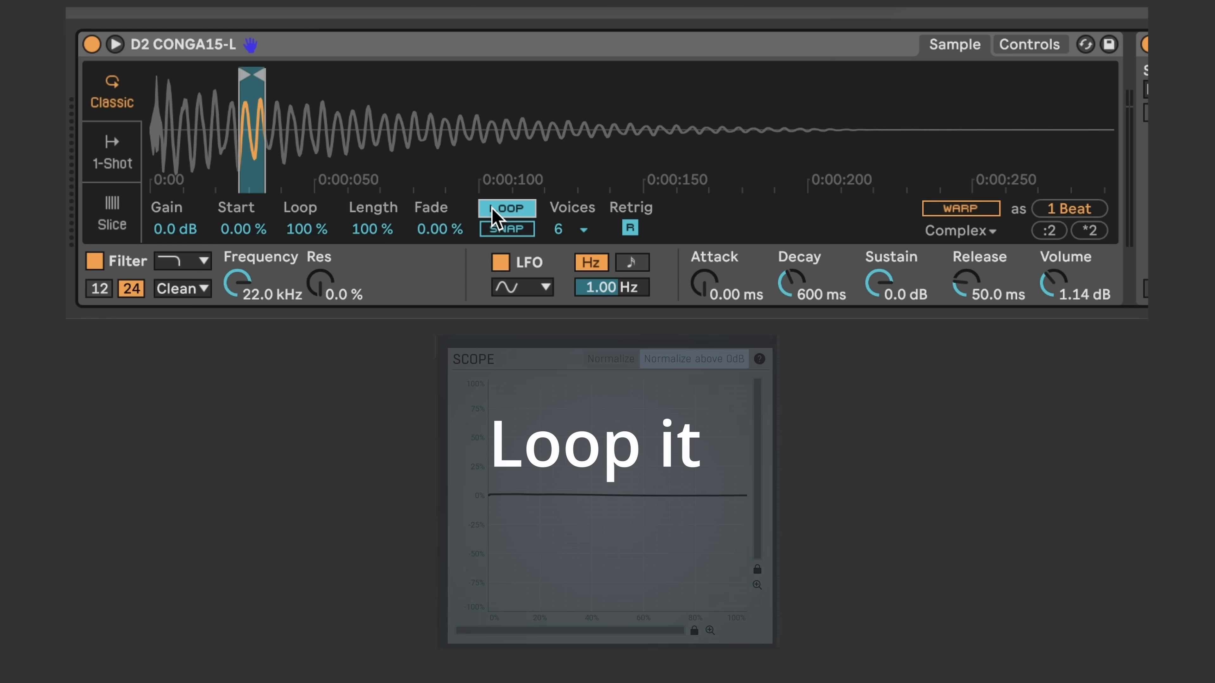
{"action": "left_click_drag", "start_coordinate": [258, 75], "coordinate": [263, 74]}
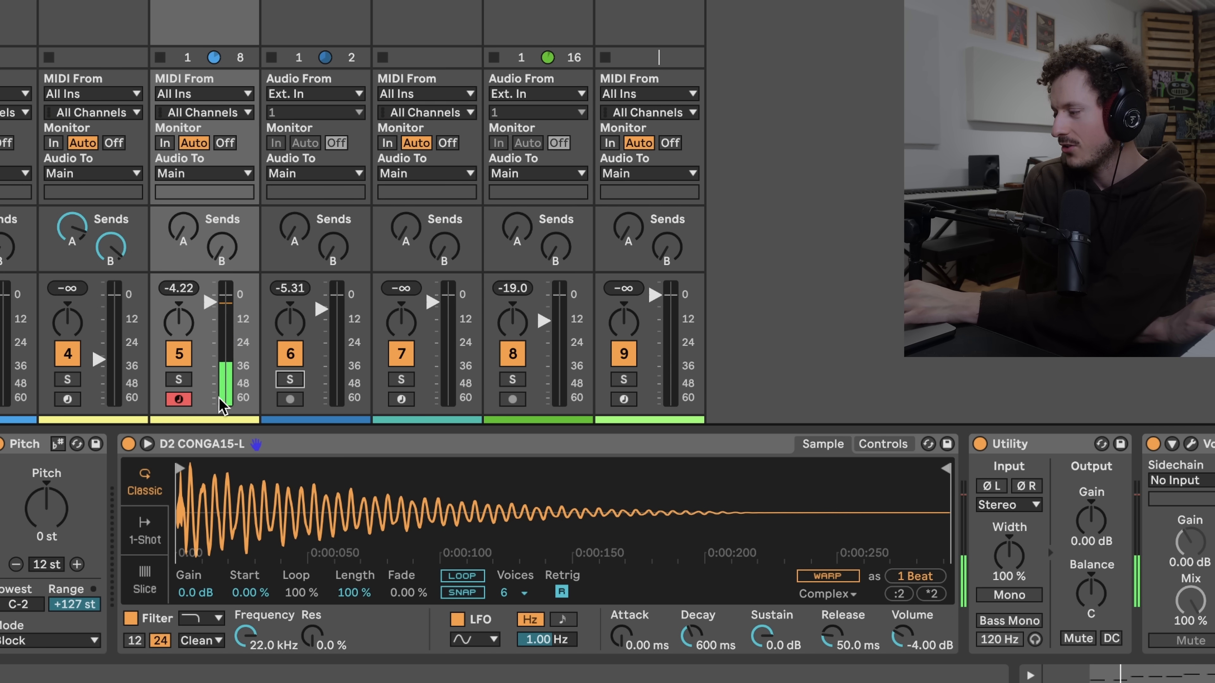
Solo the Conga Sample track and start playback of its MIDI clip
{"action": "left_click", "coordinate": [188, 381]}
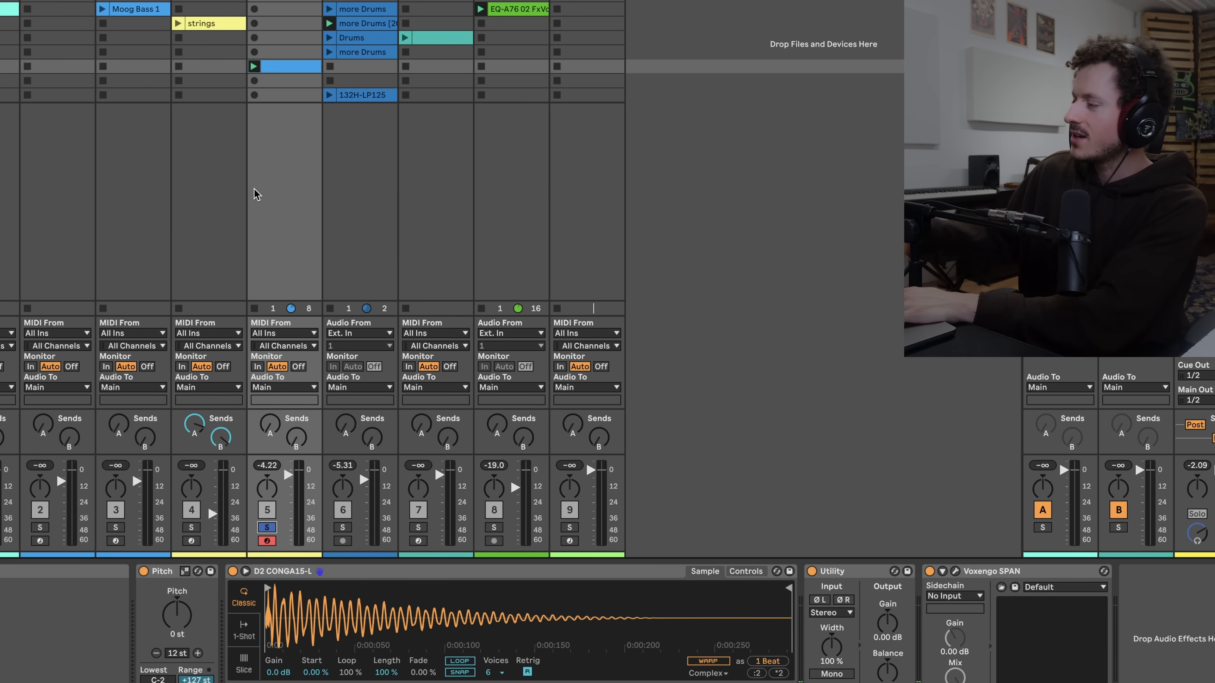
{"action": "key", "text": "shift+Tab"}
{"action": "key", "text": "space"}
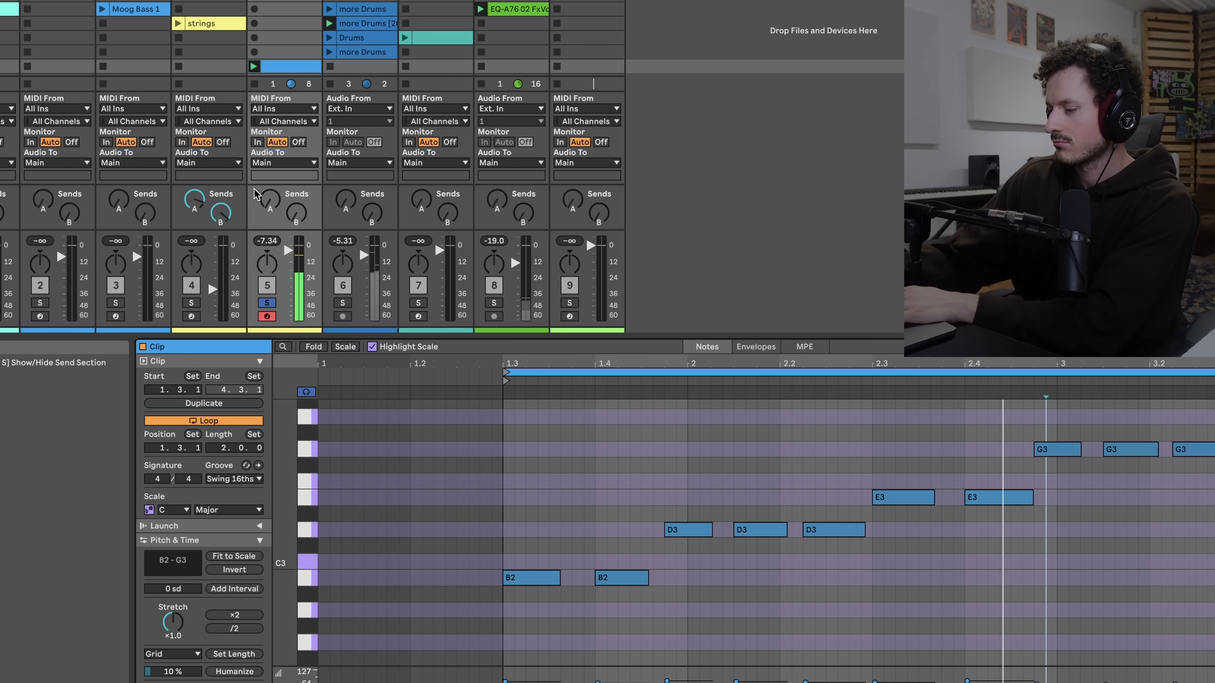
{"action": "key", "text": "shift+Tab"}
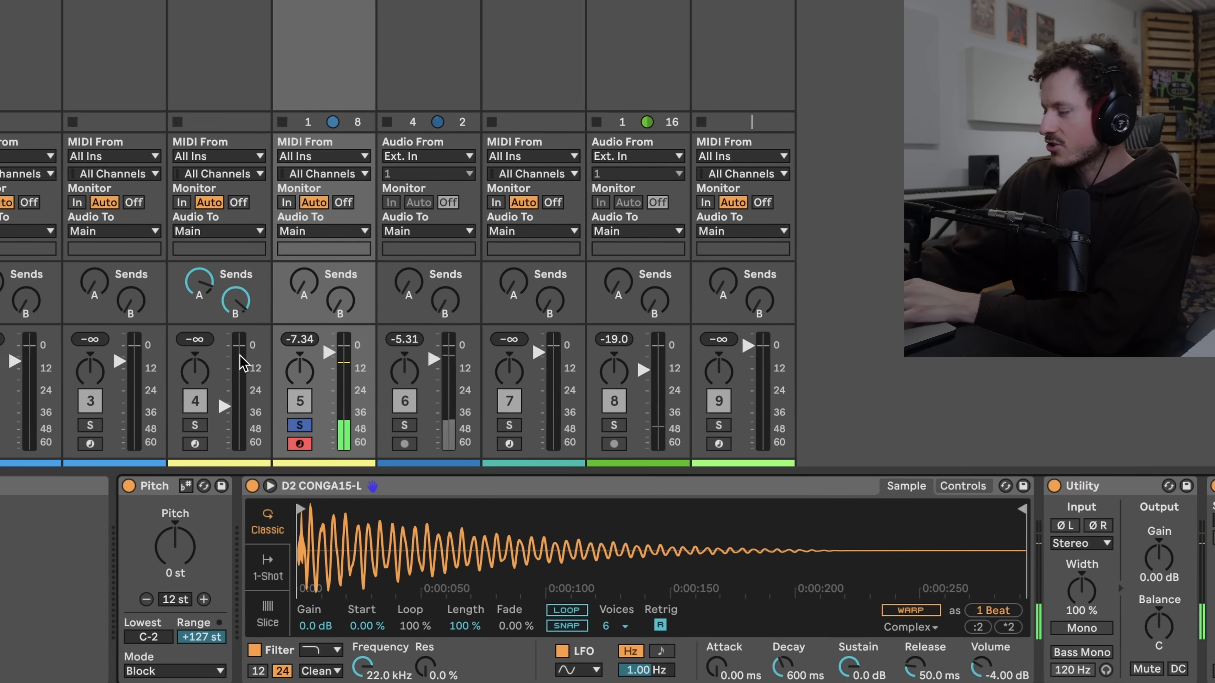
Transpose the Simpler sample to -20 st and stop playback
{"action": "left_click_drag", "start_coordinate": [187, 529], "coordinate": [187, 532]}
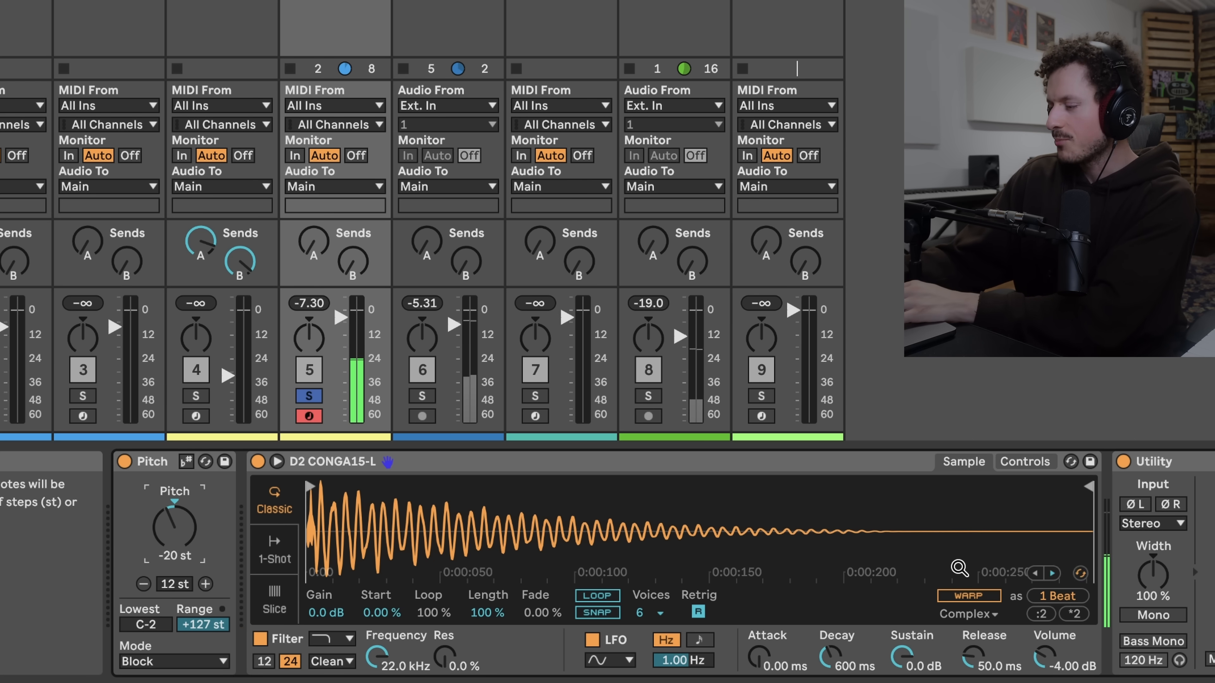
{"action": "left_click", "coordinate": [1025, 461]}
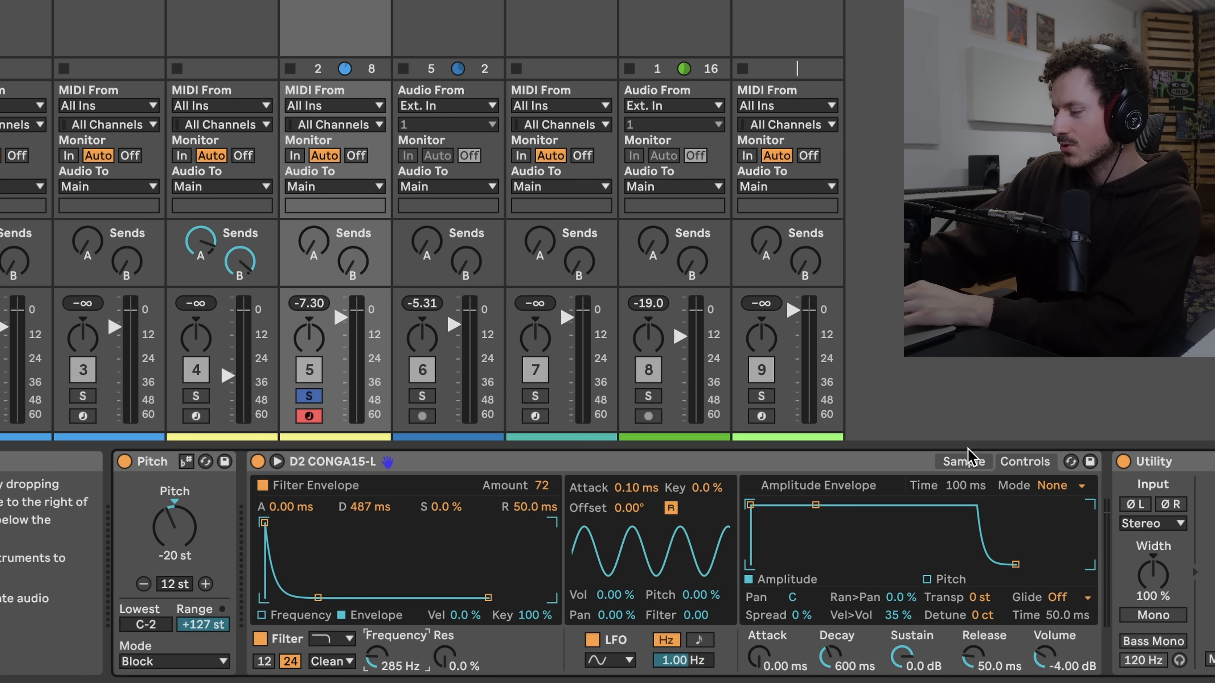
{"action": "left_click", "coordinate": [965, 461]}
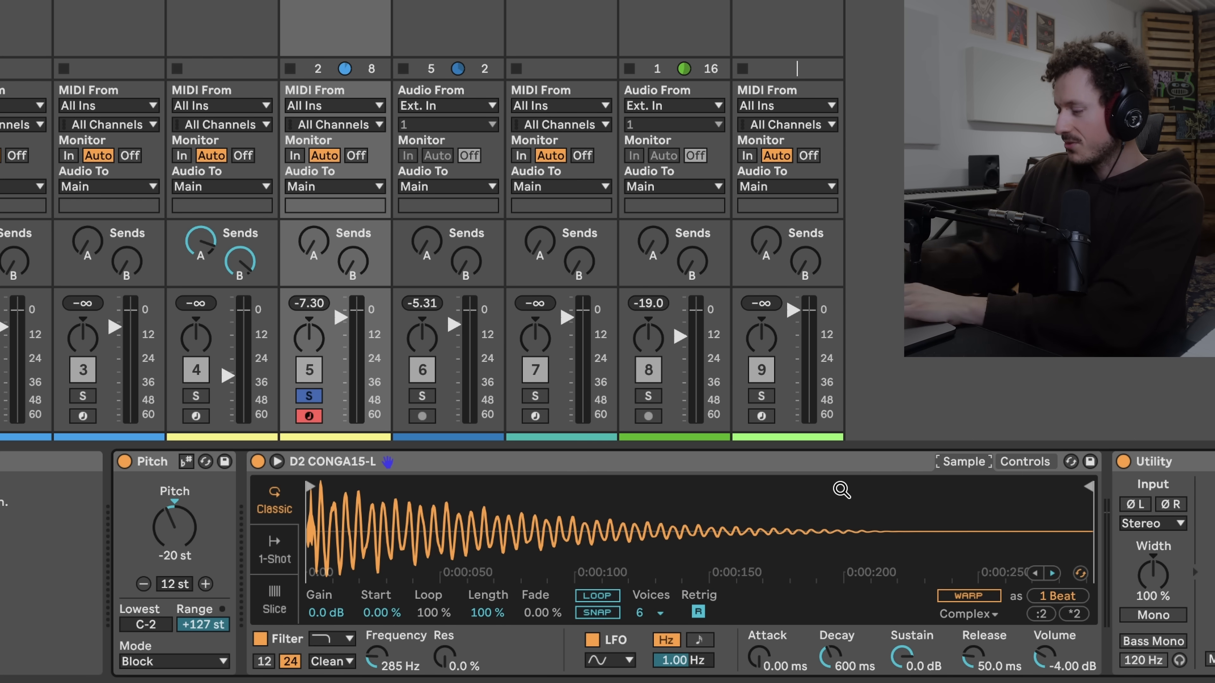
{"action": "key", "text": "space"}
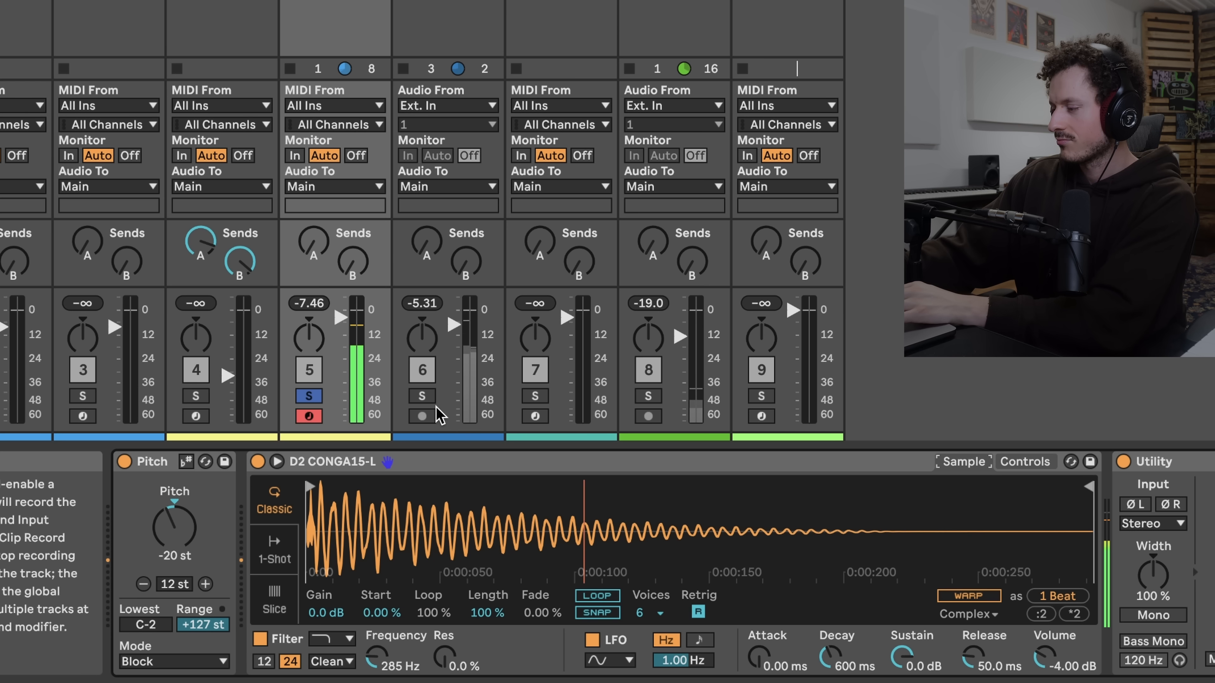
Solo the neighbouring Drums track as well and enable looping in Simpler
{"action": "left_click", "coordinate": [422, 396]}
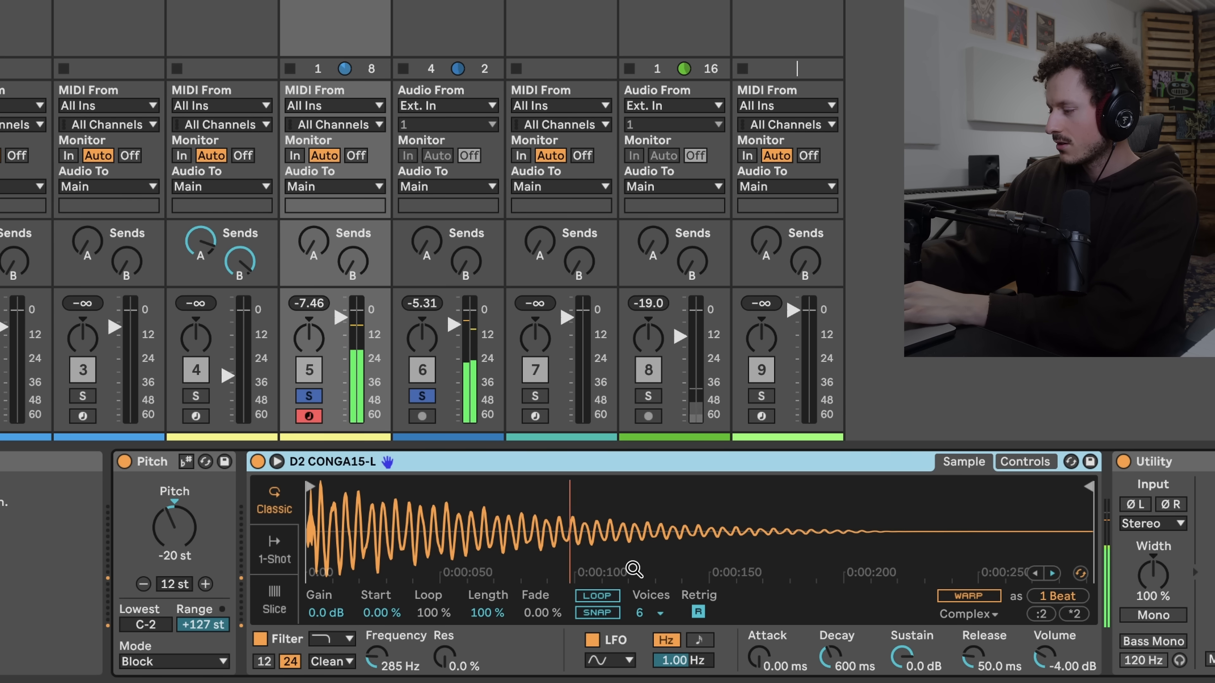
{"action": "left_click", "coordinate": [597, 595]}
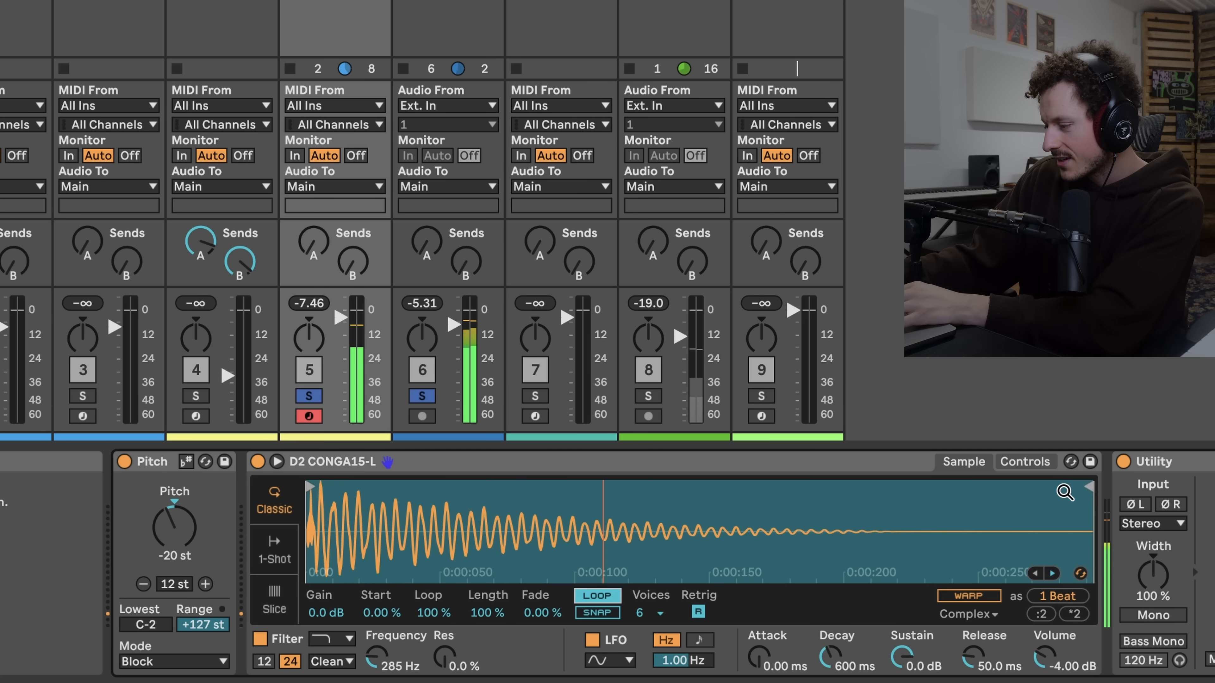
Shrink the loop to about two wave cycles near the sample's start and lower the pitch to -24 st
{"action": "left_click_drag", "start_coordinate": [1082, 490], "coordinate": [579, 498]}
{"action": "left_click_drag", "start_coordinate": [473, 548], "coordinate": [526, 544]}
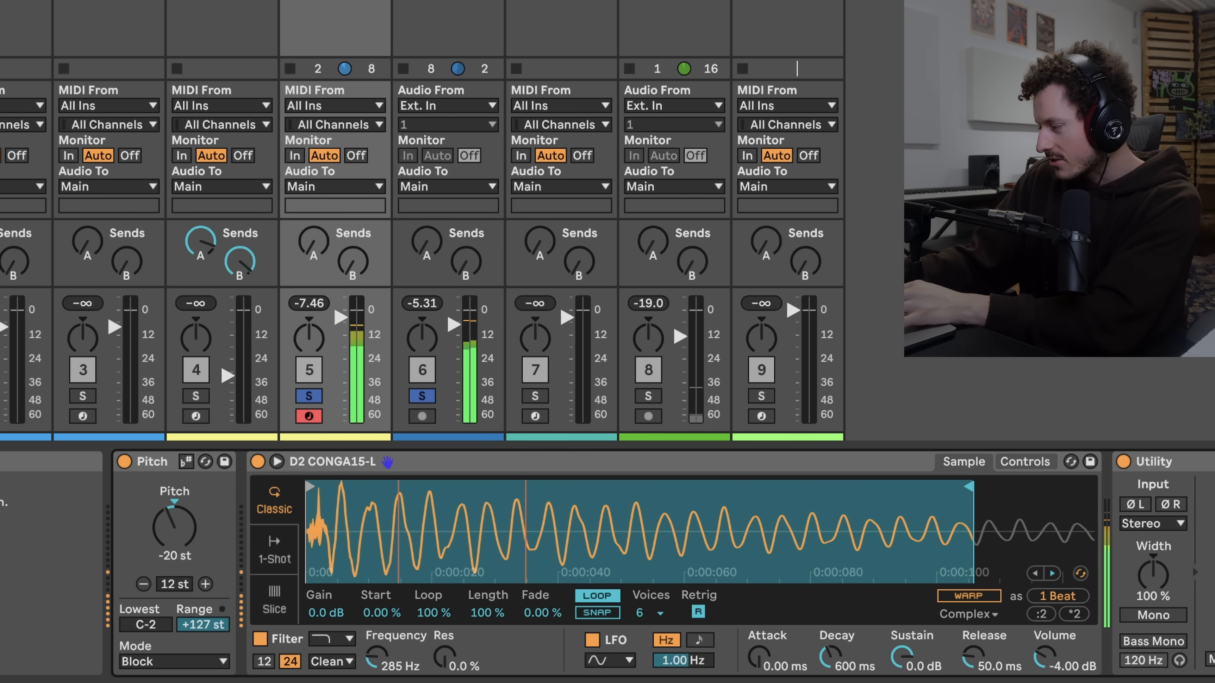
{"action": "left_click_drag", "start_coordinate": [310, 486], "coordinate": [370, 478]}
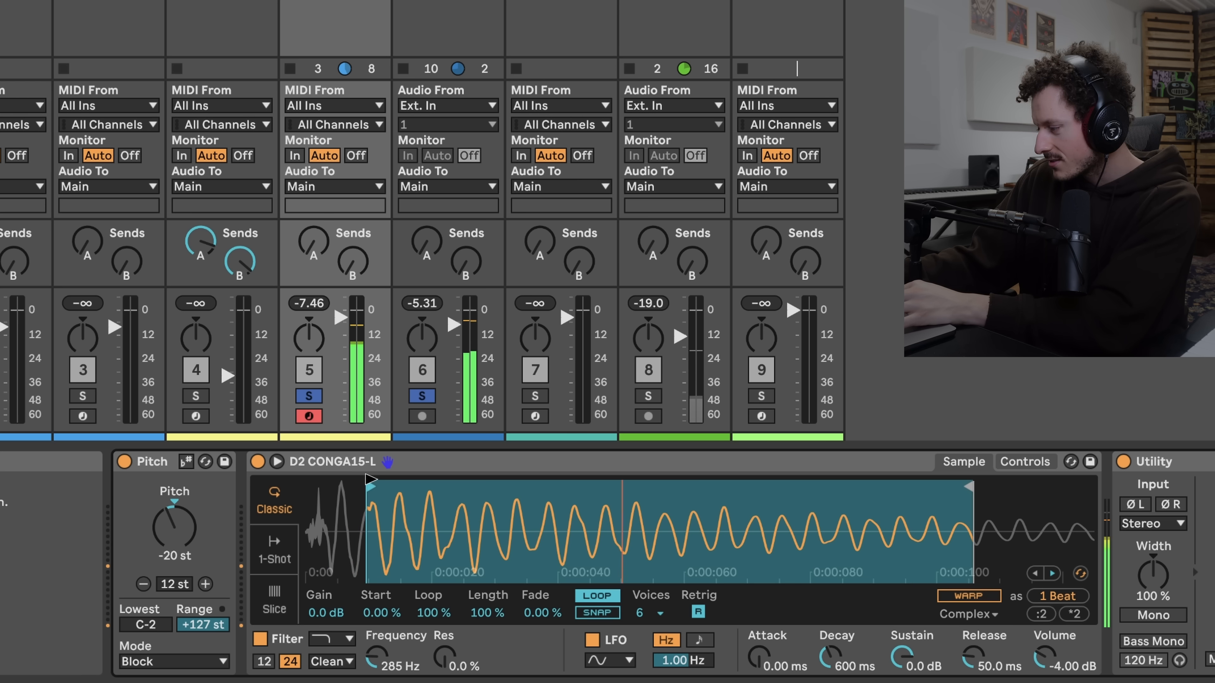
{"action": "mouse_move", "coordinate": [969, 485]}
{"action": "left_mouse_down"}
{"action": "mouse_move", "coordinate": [708, 505]}
{"action": "mouse_move", "coordinate": [422, 474]}
{"action": "mouse_move", "coordinate": [407, 510]}
{"action": "left_mouse_up"}
{"action": "left_click_drag", "start_coordinate": [509, 505], "coordinate": [843, 505]}
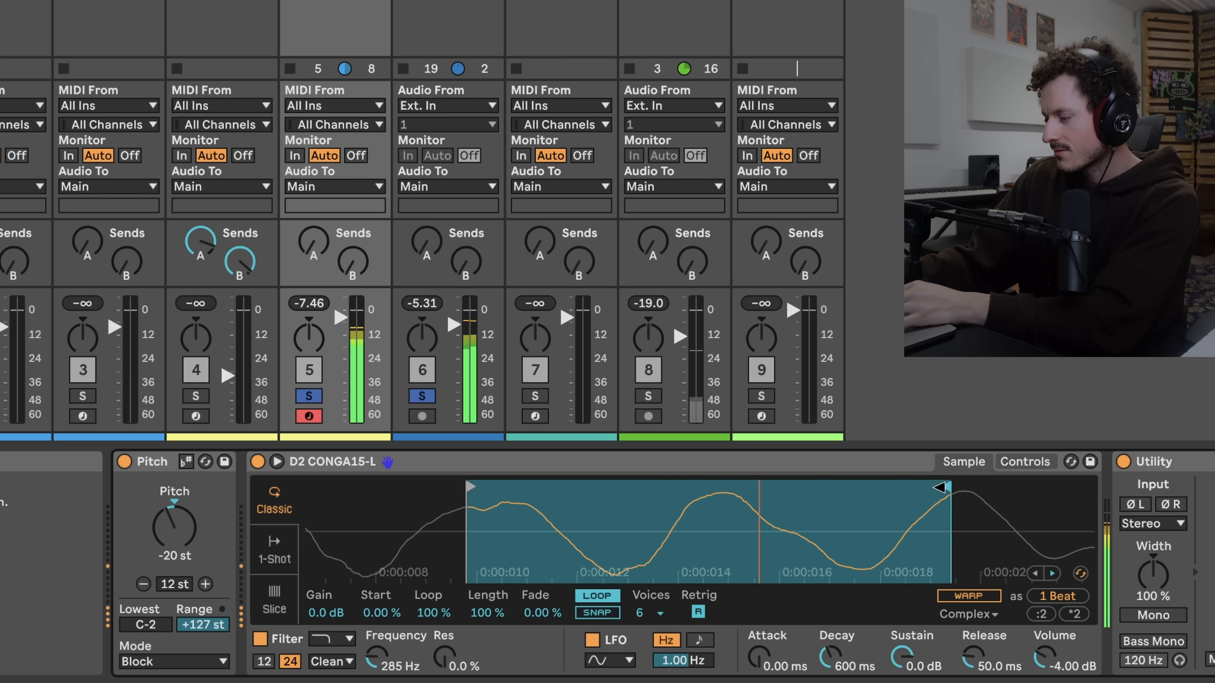
{"action": "left_click_drag", "start_coordinate": [938, 487], "coordinate": [850, 497]}
{"action": "left_click_drag", "start_coordinate": [572, 510], "coordinate": [456, 516]}
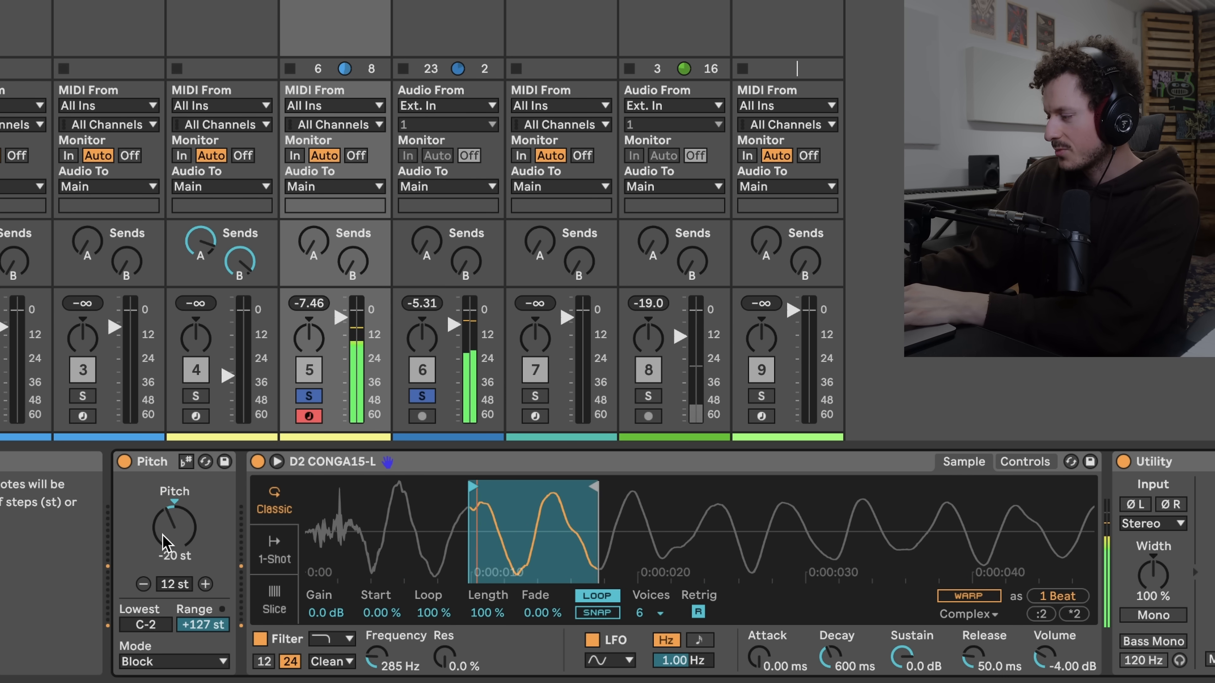
{"action": "left_click_drag", "start_coordinate": [161, 538], "coordinate": [161, 548]}
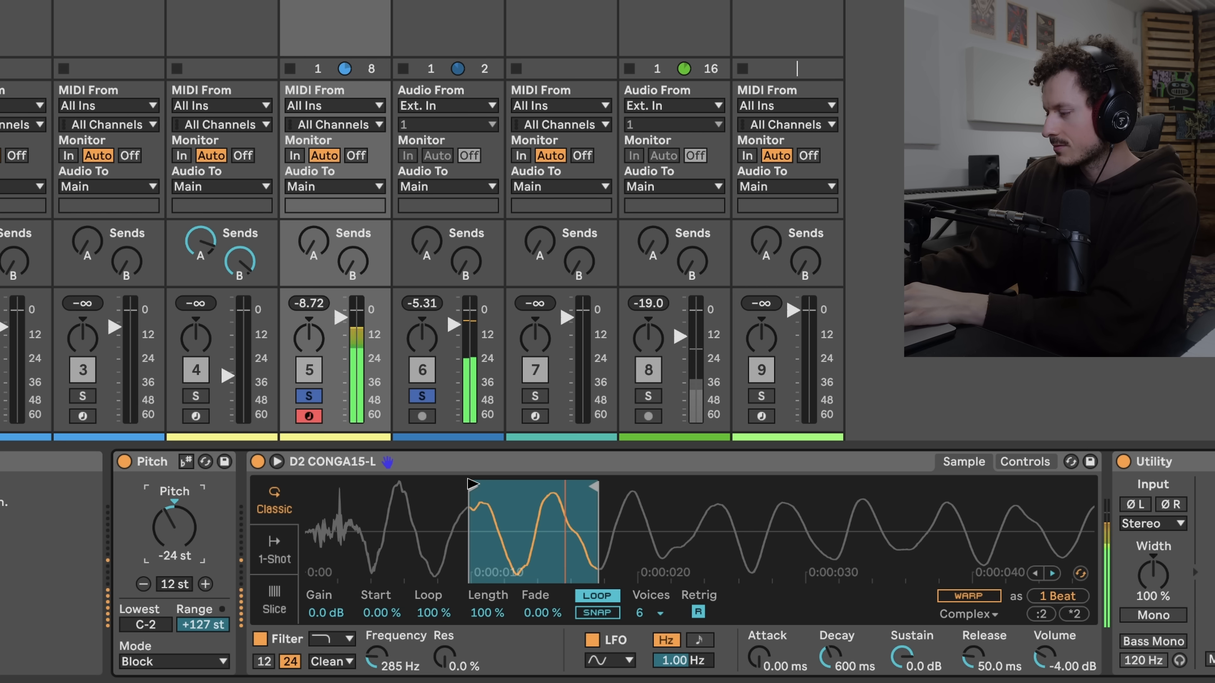
Nudge the loop start slightly later and set the filter resonance to 8.9%
{"action": "left_click_drag", "start_coordinate": [476, 481], "coordinate": [486, 481]}
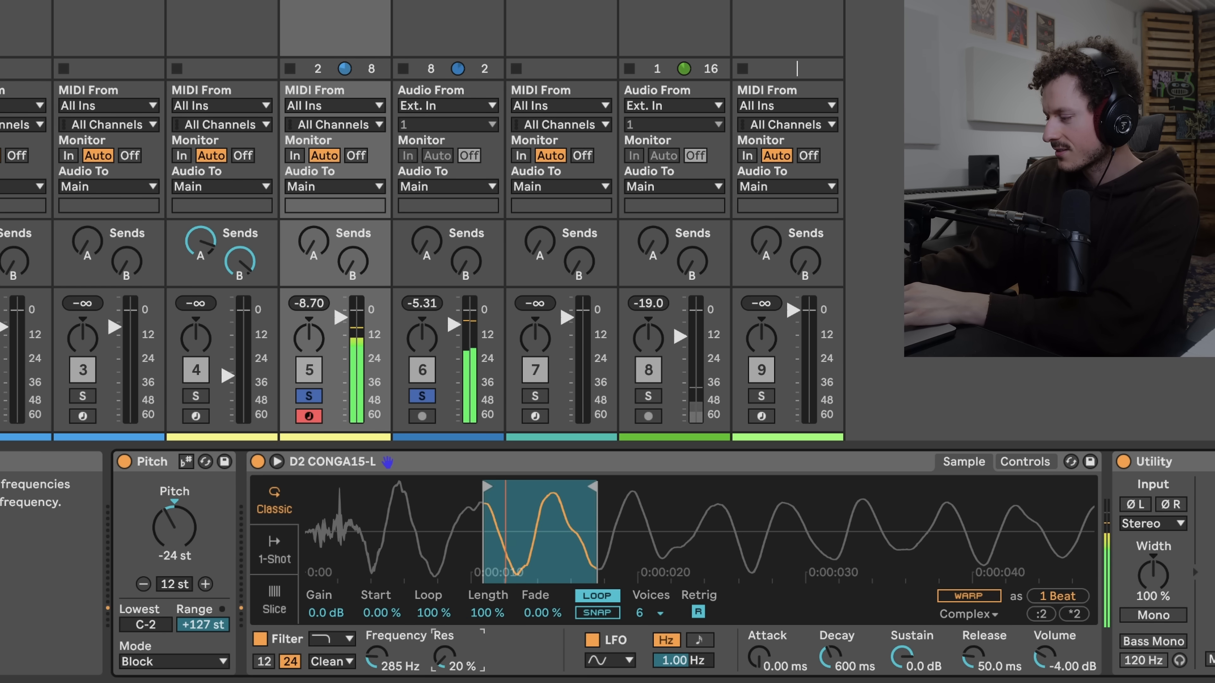
{"action": "left_click_drag", "start_coordinate": [445, 658], "coordinate": [445, 654]}
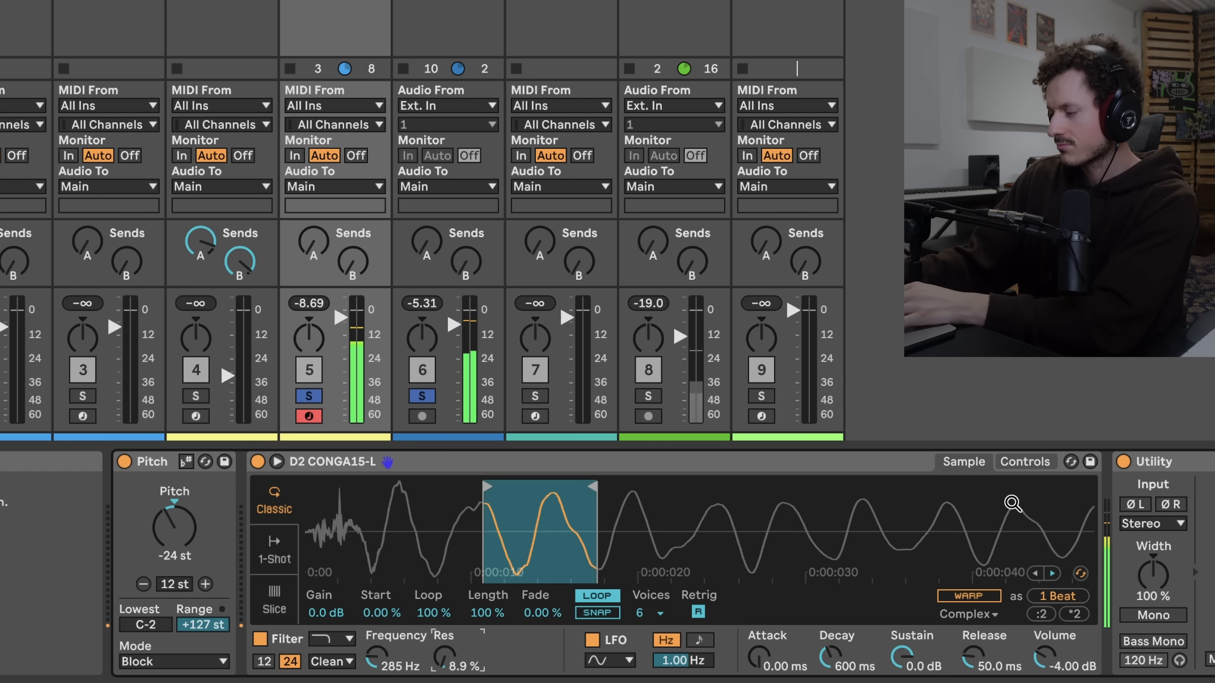
Widen the loop to run from the sample's beginning across several wave cycles
{"action": "left_click_drag", "start_coordinate": [963, 502], "coordinate": [488, 503]}
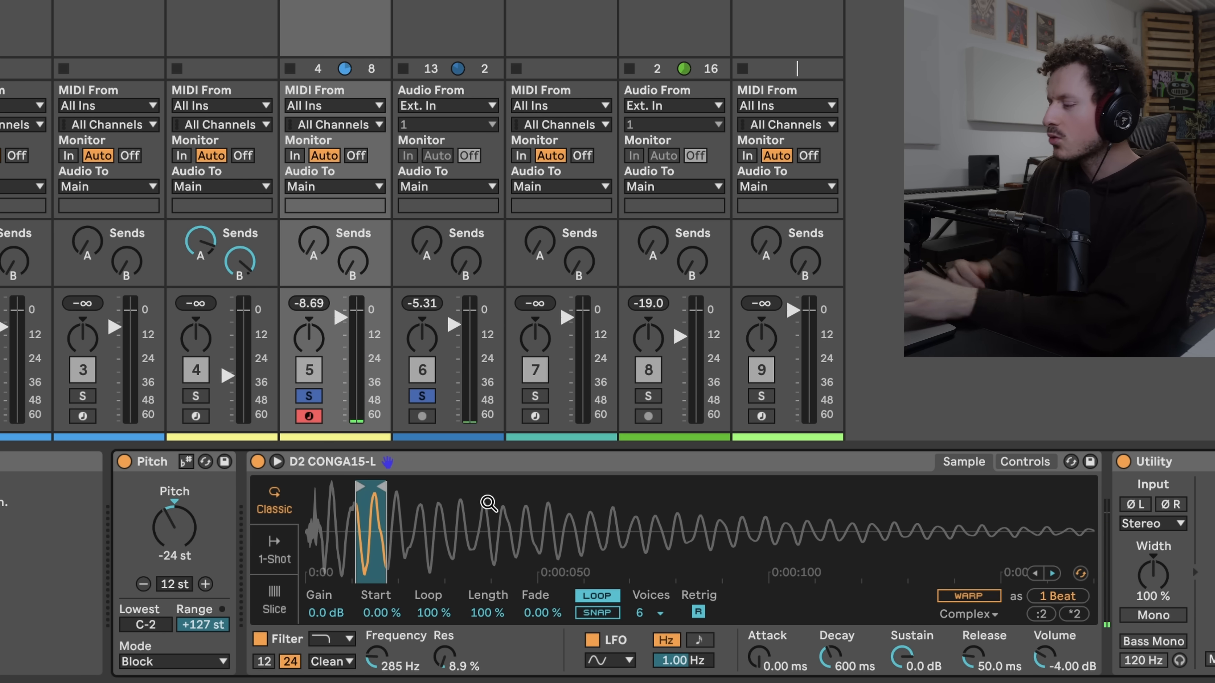
{"action": "left_click_drag", "start_coordinate": [413, 519], "coordinate": [526, 560]}
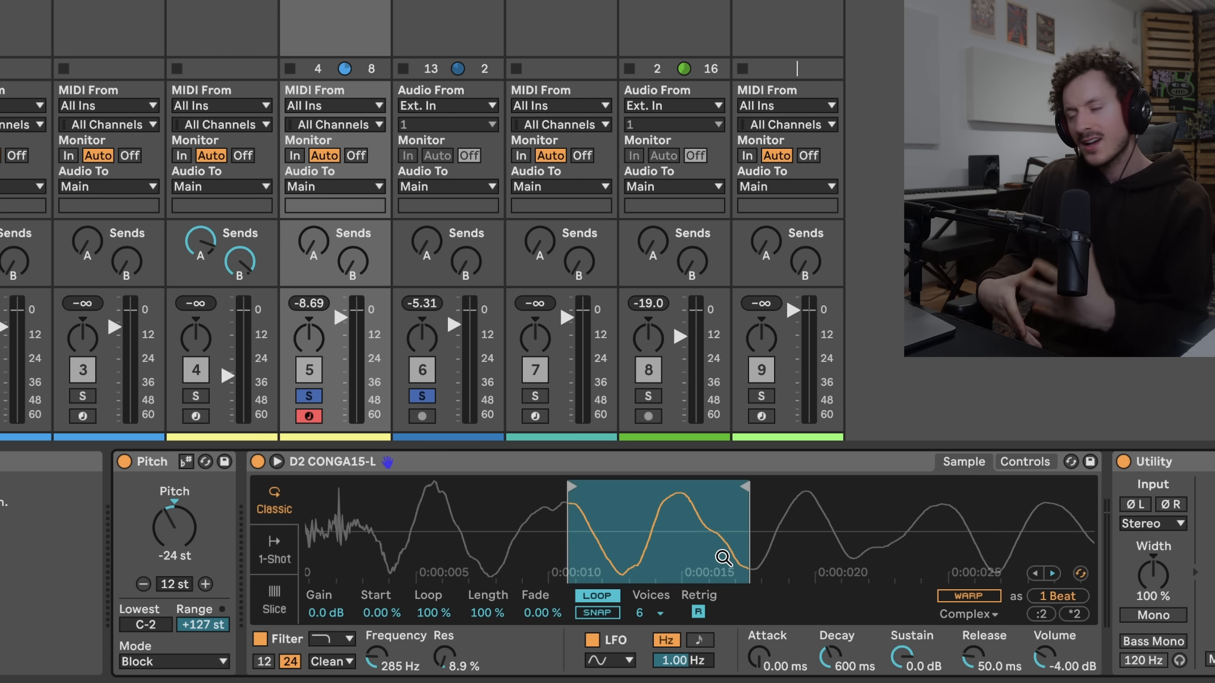
{"action": "left_click_drag", "start_coordinate": [680, 552], "coordinate": [516, 552]}
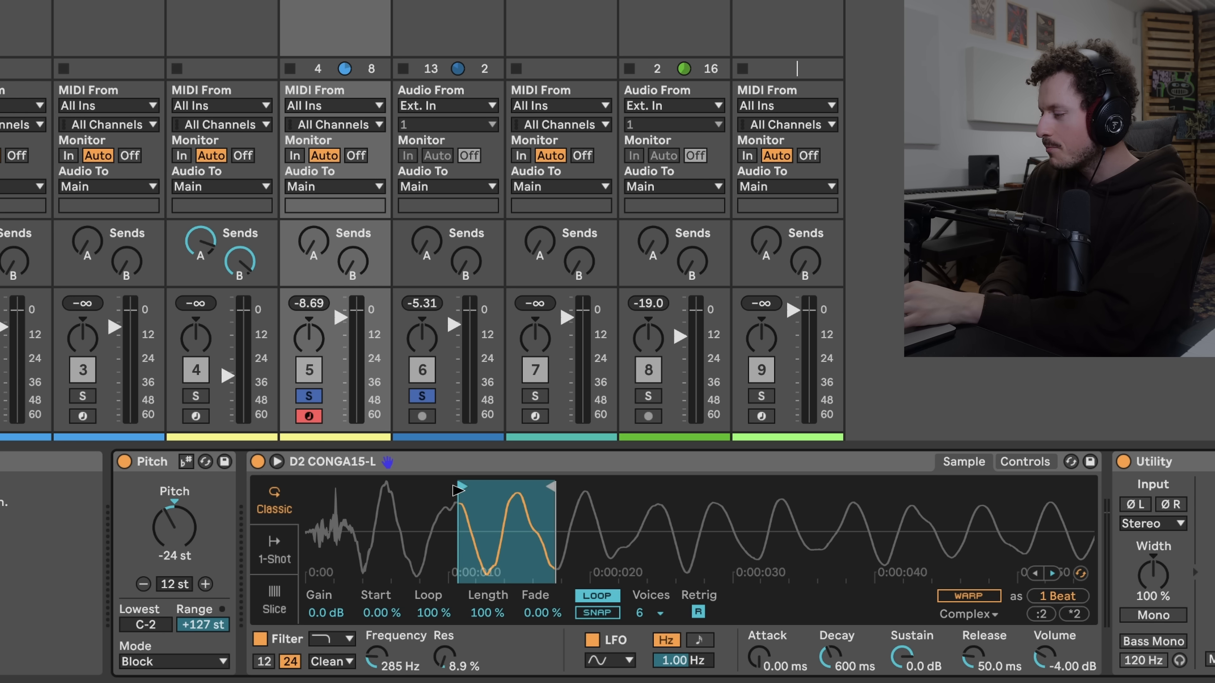
{"action": "left_click_drag", "start_coordinate": [456, 490], "coordinate": [308, 488]}
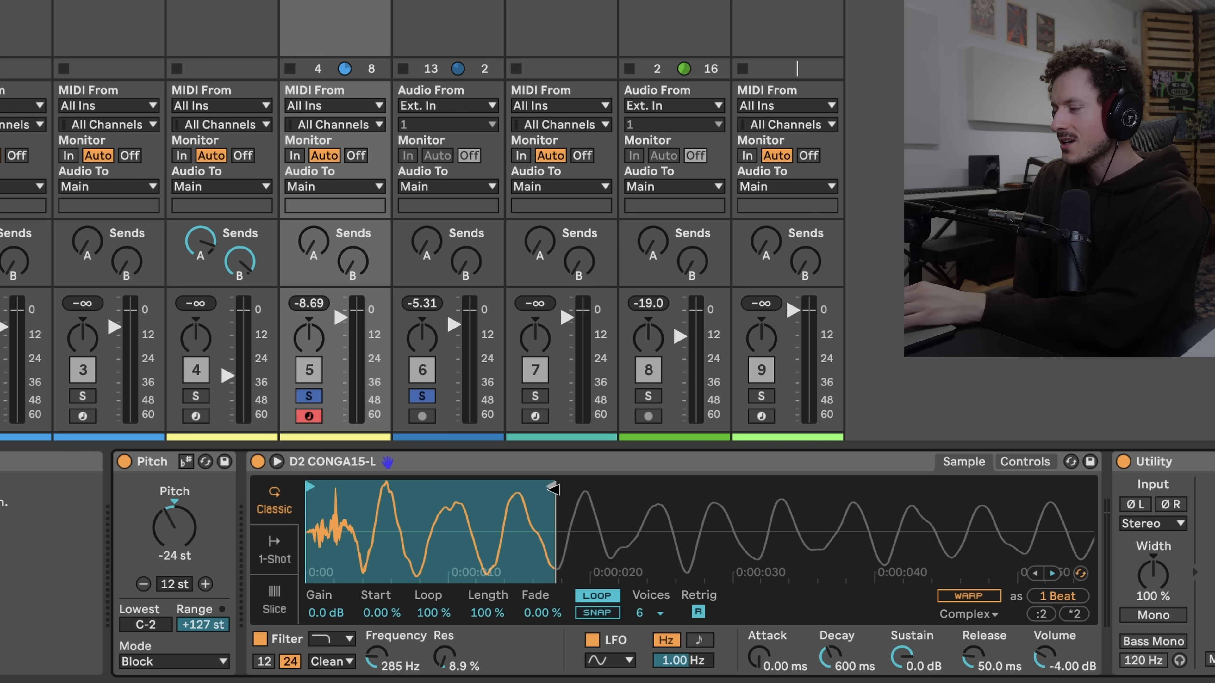
{"action": "left_click_drag", "start_coordinate": [545, 488], "coordinate": [835, 501]}
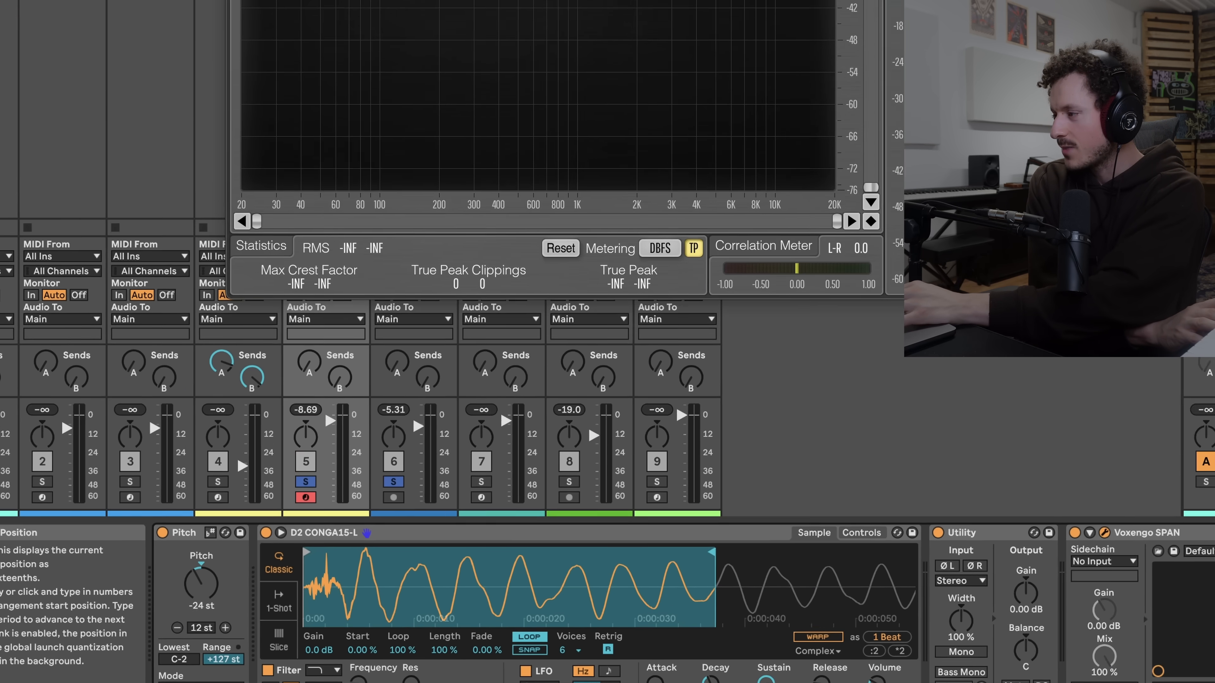
Bring the SPAN analyzer window into view and narrow the loop to about one wave cycle
{"action": "left_click_drag", "start_coordinate": [483, 1], "coordinate": [496, 90]}
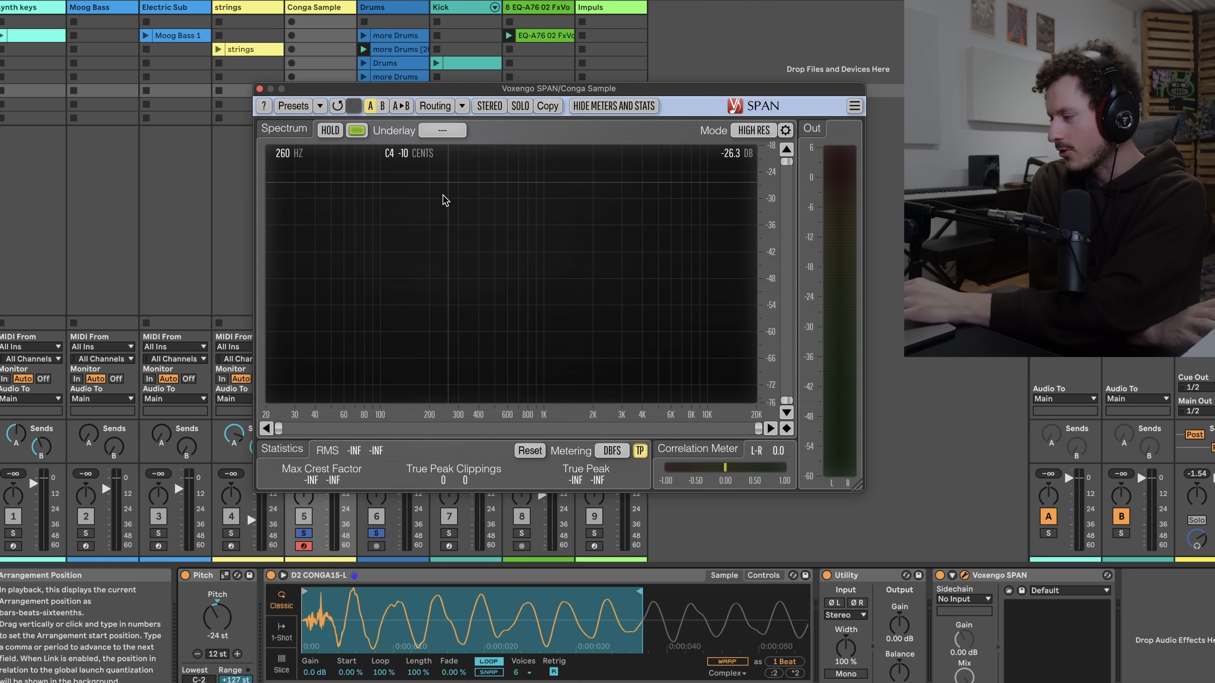
{"action": "left_click_drag", "start_coordinate": [310, 598], "coordinate": [392, 600]}
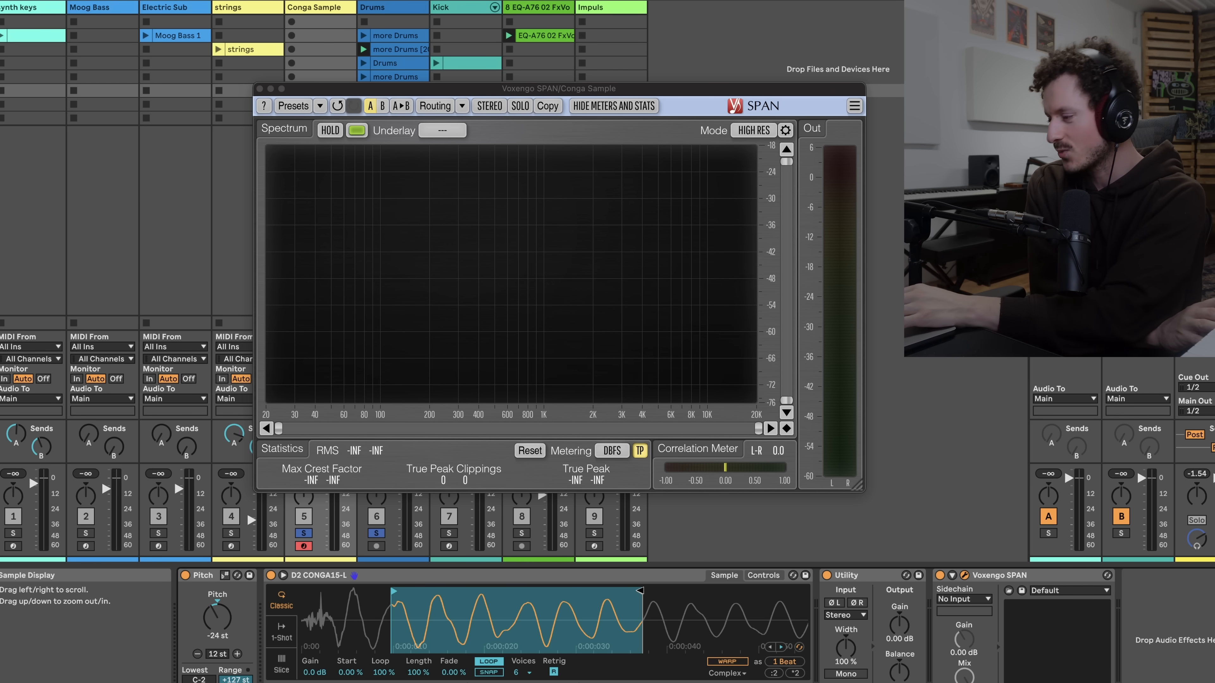
{"action": "mouse_move", "coordinate": [640, 591]}
{"action": "left_mouse_down"}
{"action": "mouse_move", "coordinate": [470, 592]}
{"action": "mouse_move", "coordinate": [442, 641]}
{"action": "left_mouse_up"}
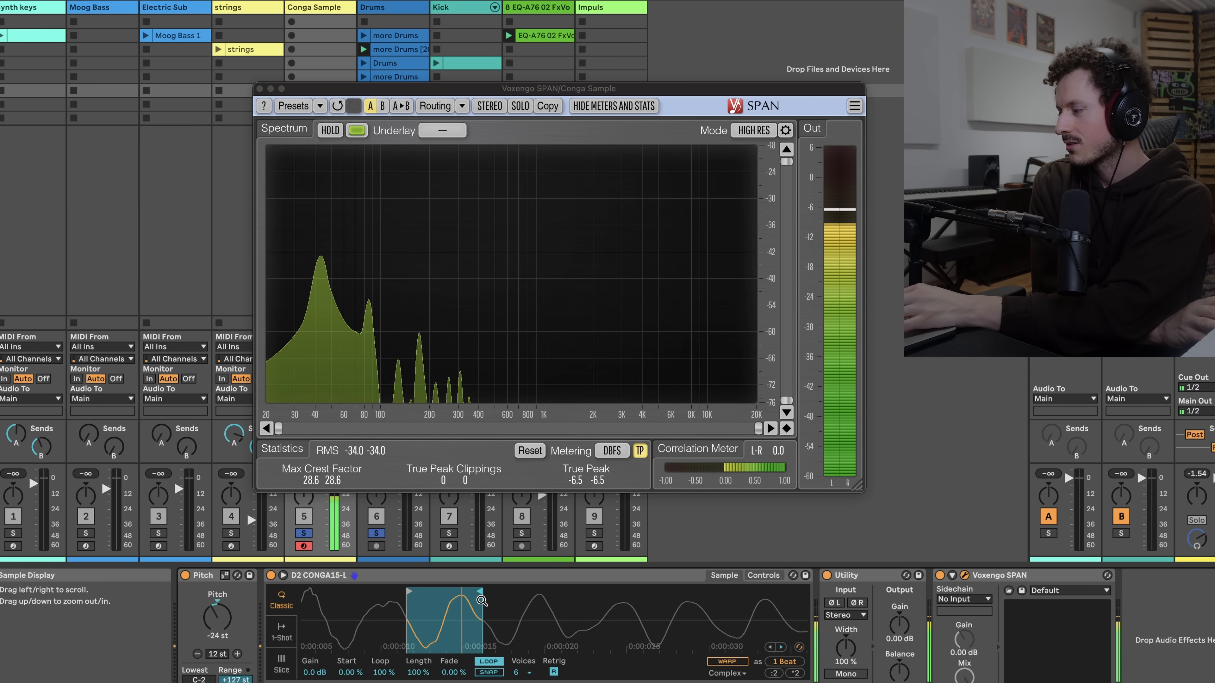
Set the pitch to -18 st and adjust the loop end slightly
{"action": "left_click_drag", "start_coordinate": [225, 628], "coordinate": [225, 625]}
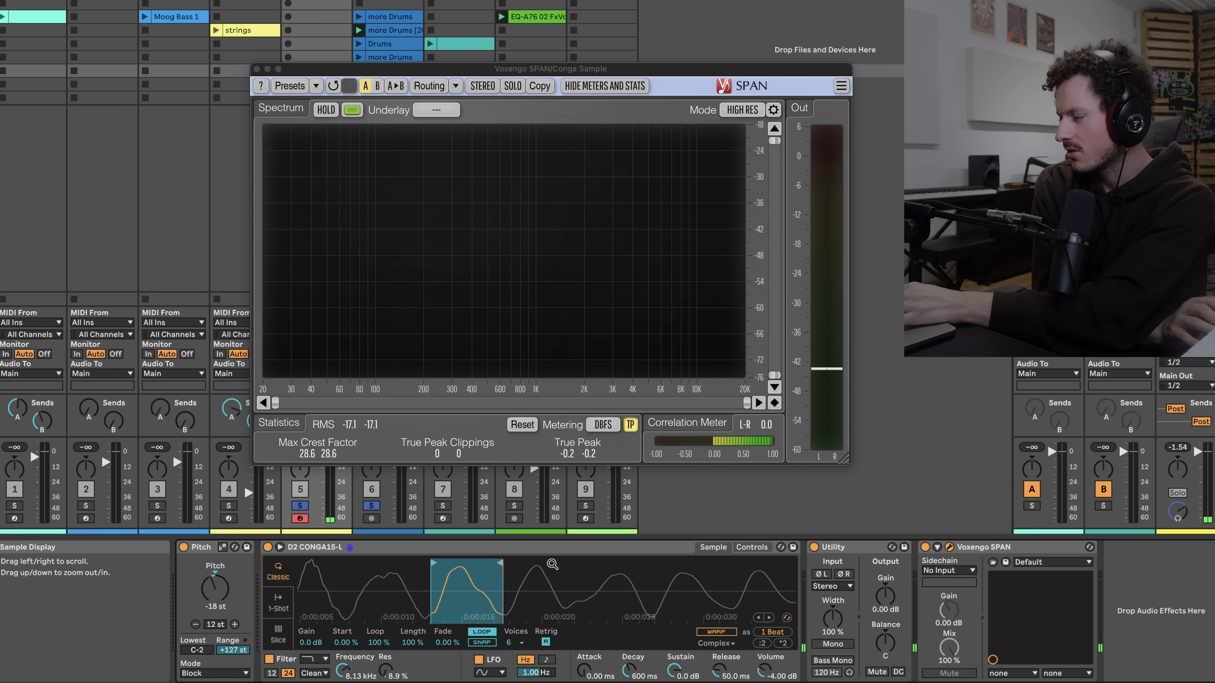
{"action": "left_click_drag", "start_coordinate": [500, 563], "coordinate": [520, 566]}
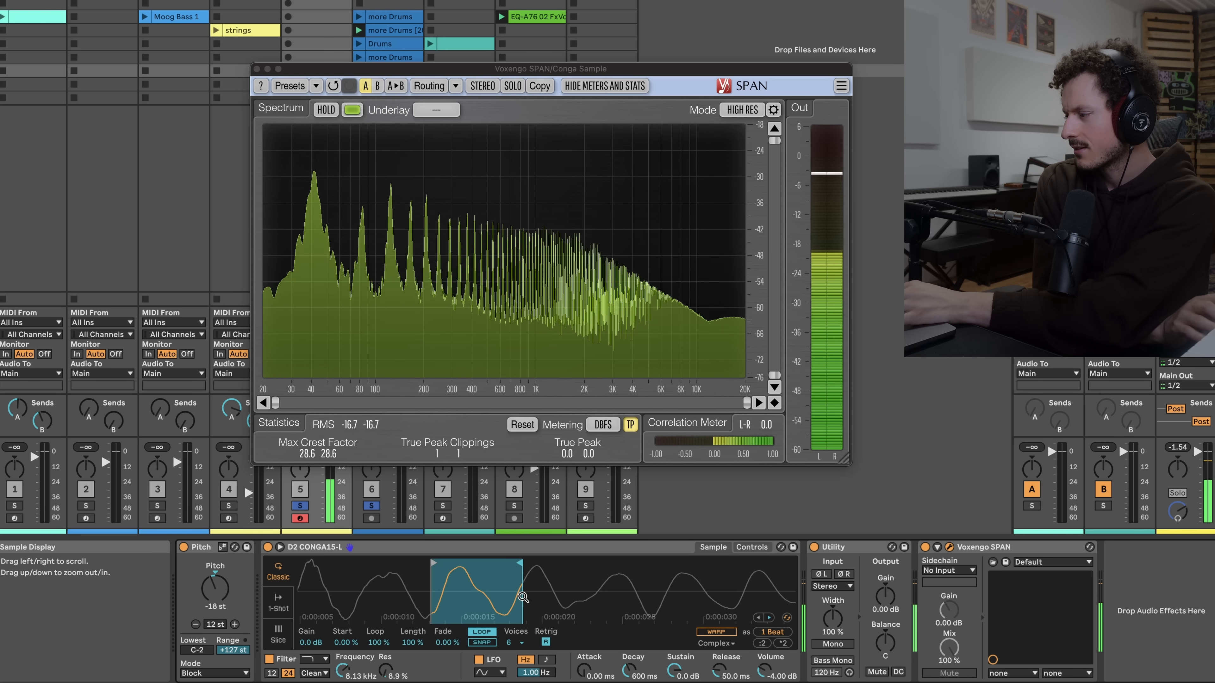
Set the filter frequency to 351 Hz and extend the loop end across about two cycles
{"action": "left_click_drag", "start_coordinate": [343, 670], "coordinate": [380, 655]}
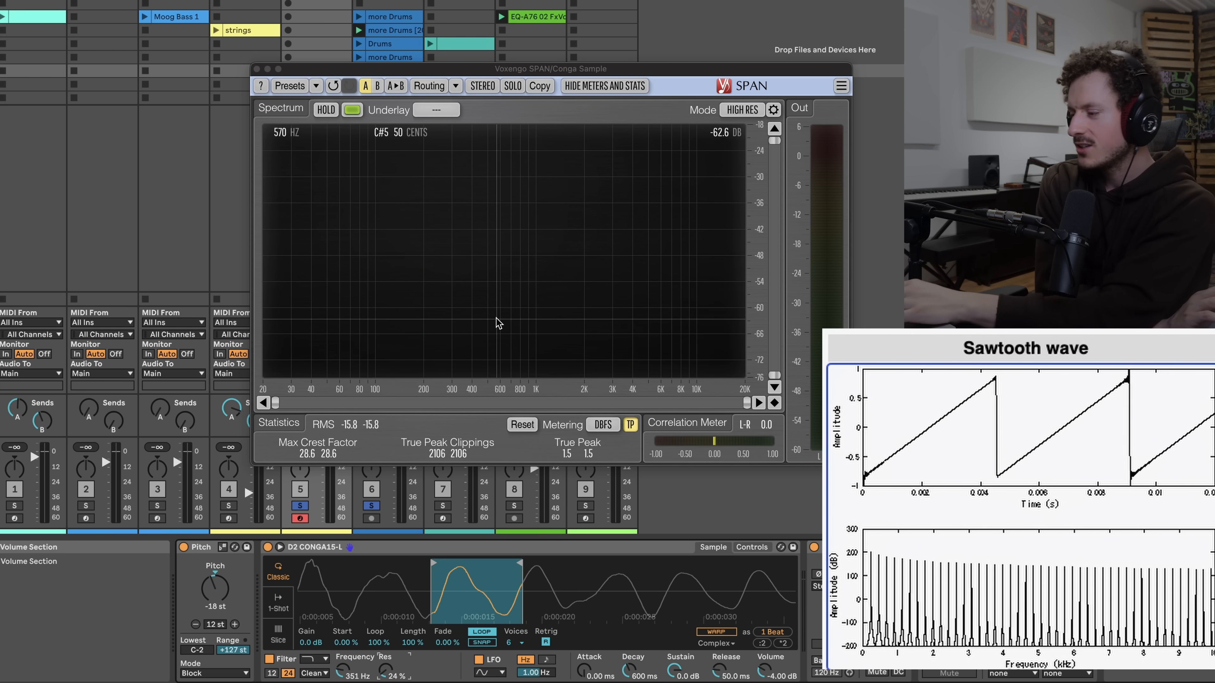
{"action": "left_click_drag", "start_coordinate": [519, 564], "coordinate": [613, 564]}
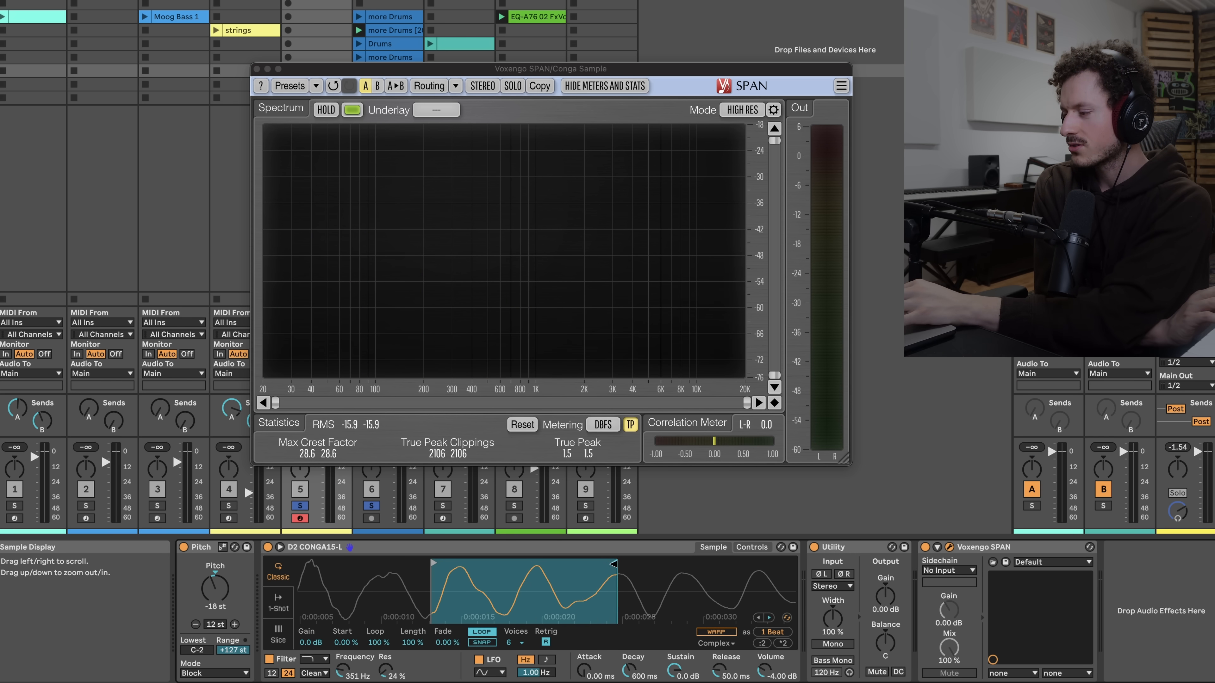
Shorten the loop so it spans about one wave cycle at the very start of the sample
{"action": "mouse_move", "coordinate": [445, 567]}
{"action": "left_mouse_down"}
{"action": "mouse_move", "coordinate": [518, 567]}
{"action": "mouse_move", "coordinate": [362, 563]}
{"action": "left_mouse_up"}
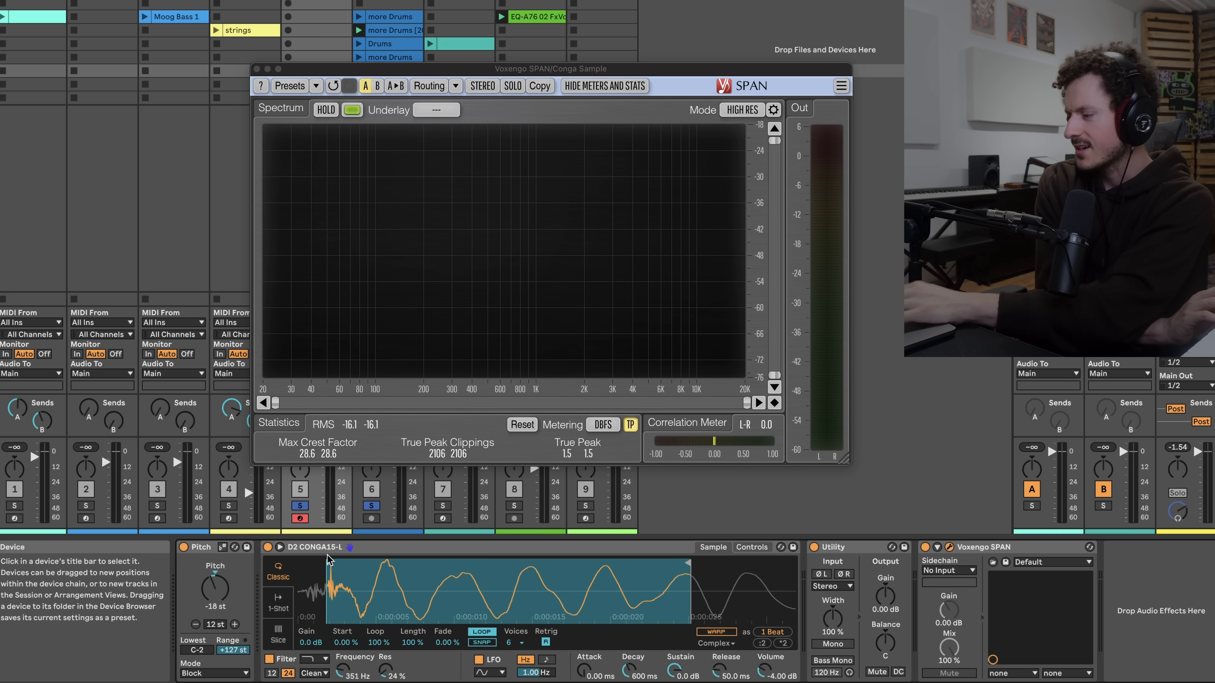
{"action": "left_click_drag", "start_coordinate": [692, 574], "coordinate": [400, 573]}
{"action": "left_click", "coordinate": [763, 548]}
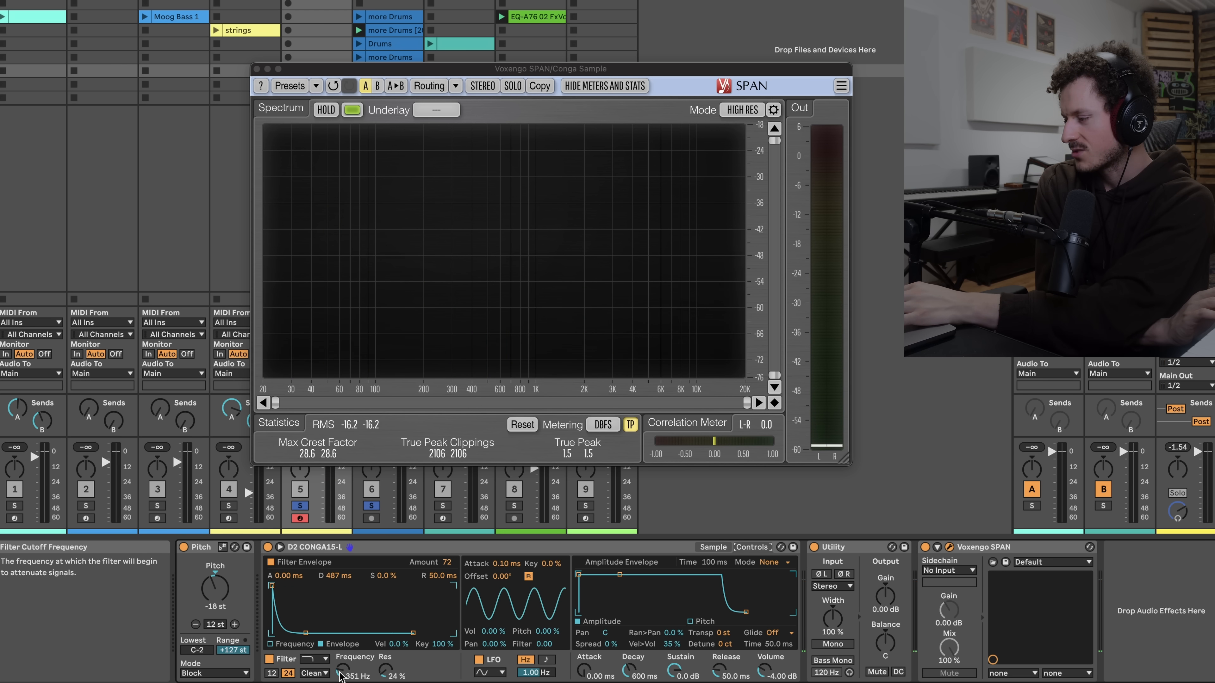
{"action": "left_click", "coordinate": [713, 546]}
{"action": "left_click_drag", "start_coordinate": [400, 562], "coordinate": [390, 563]}
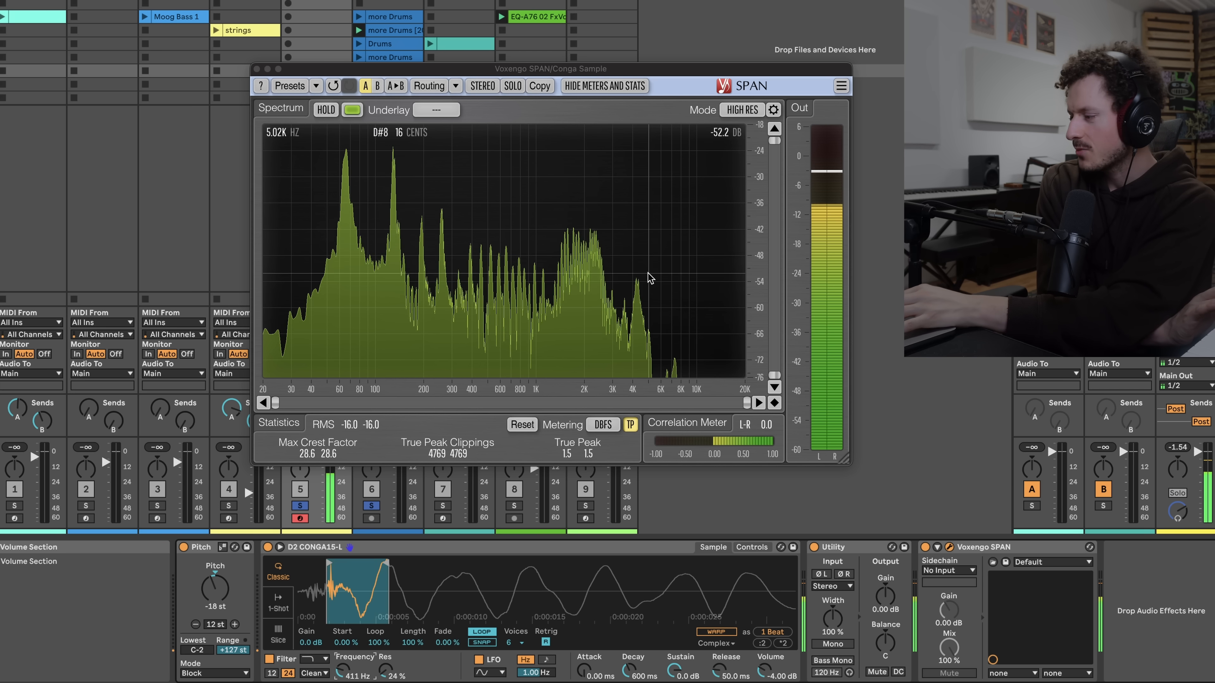
Extend the loop end slightly and set the filter frequency to 390 Hz
{"action": "left_click_drag", "start_coordinate": [387, 568], "coordinate": [404, 569]}
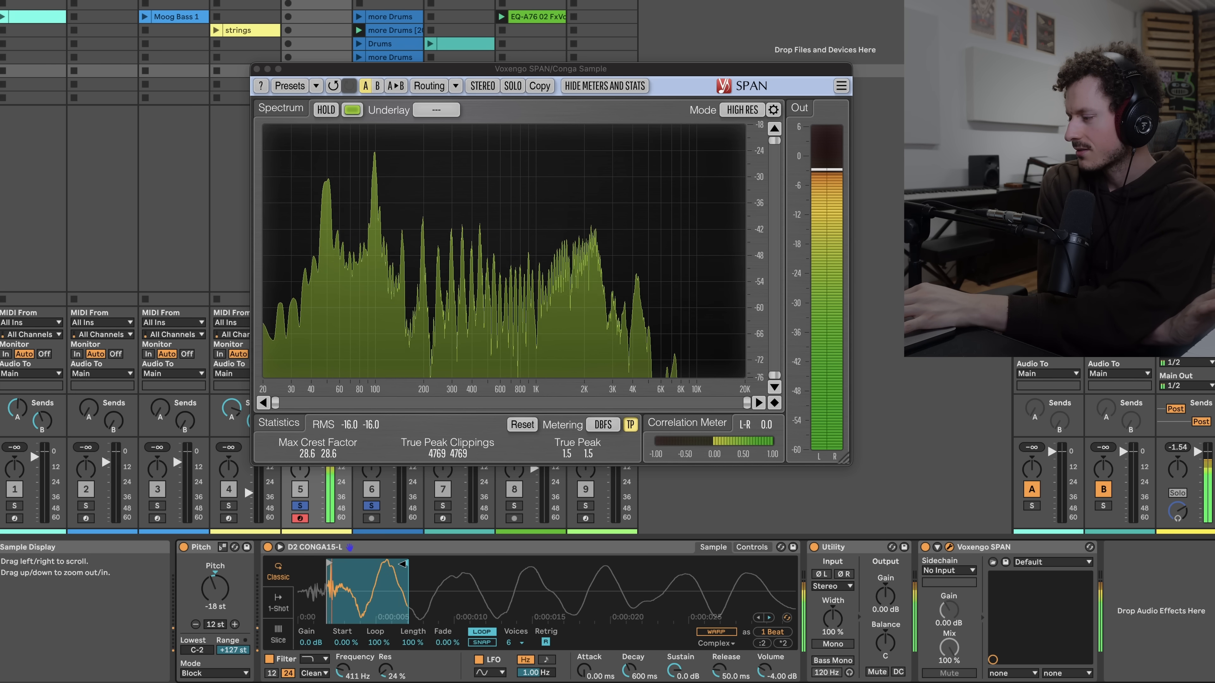
{"action": "left_click_drag", "start_coordinate": [342, 670], "coordinate": [342, 641]}
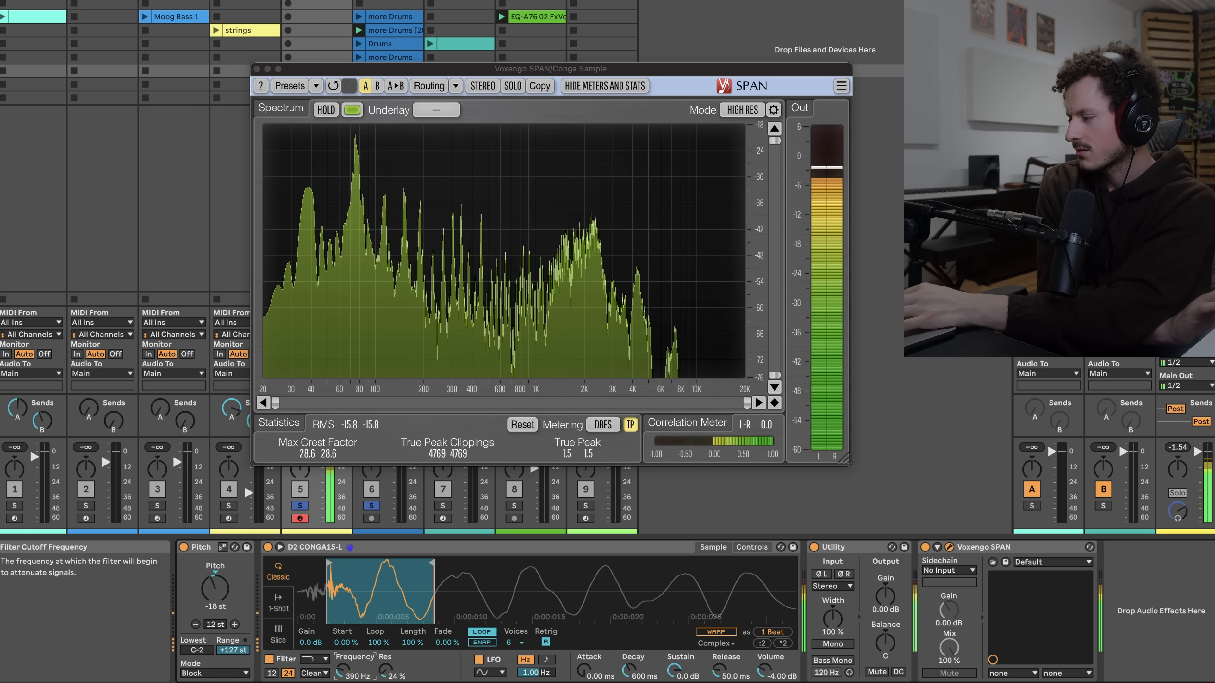
Move the loop region later into the sample, to around the 0:00:045 mark
{"action": "left_click", "coordinate": [751, 548]}
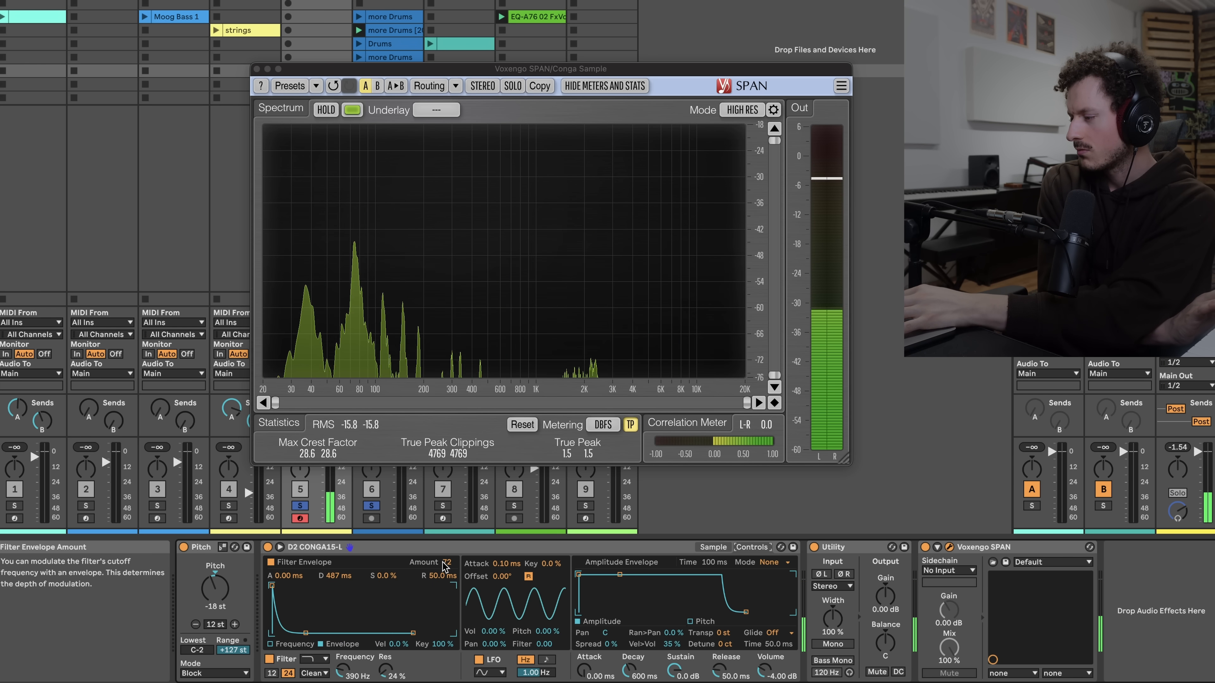
{"action": "left_click", "coordinate": [713, 547]}
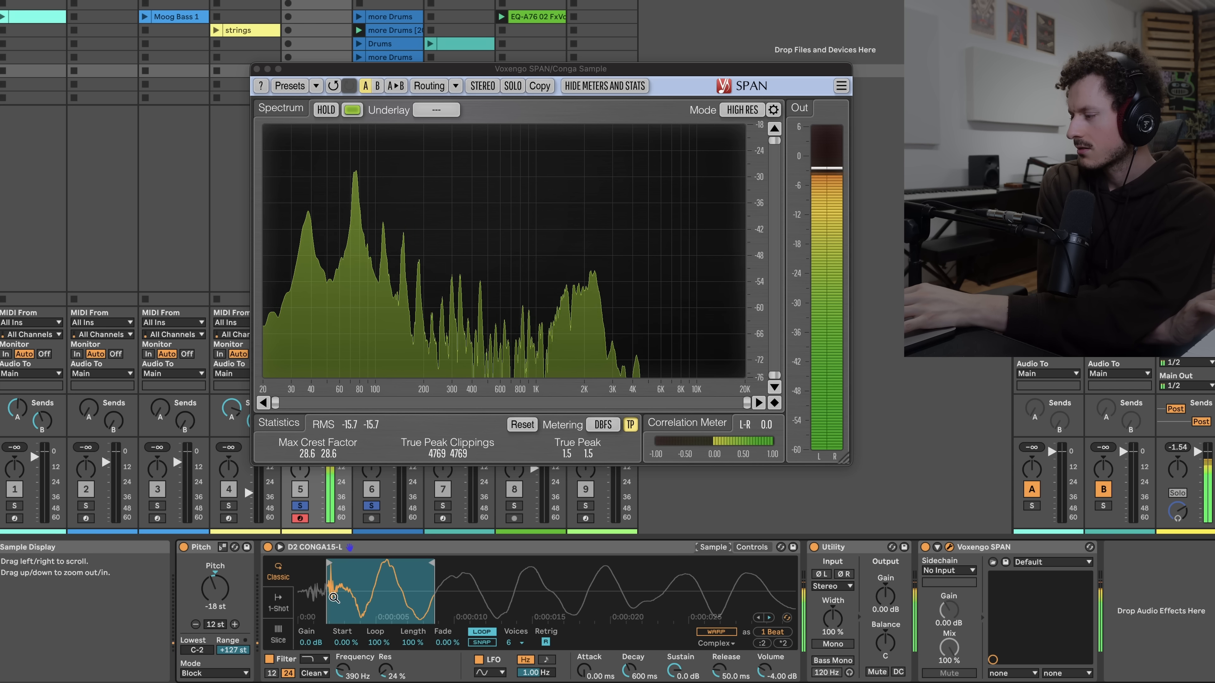
{"action": "left_click_drag", "start_coordinate": [311, 564], "coordinate": [499, 564]}
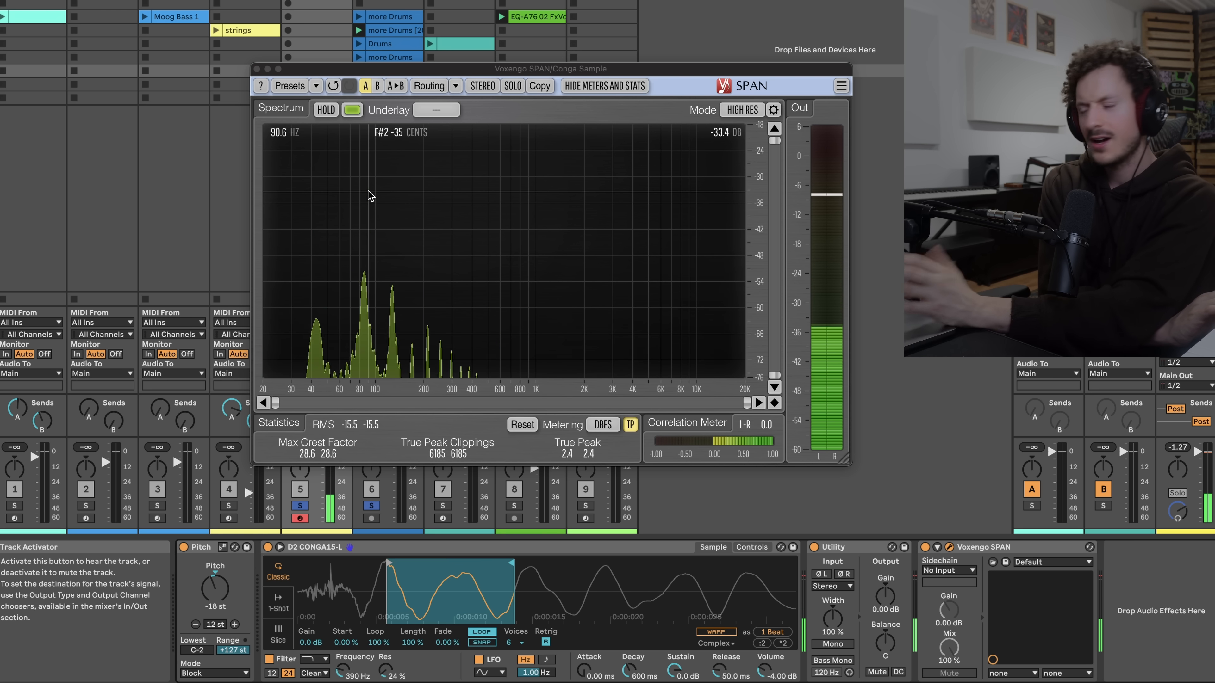
{"action": "mouse_move", "coordinate": [375, 576]}
{"action": "left_mouse_down"}
{"action": "mouse_move", "coordinate": [376, 534]}
{"action": "mouse_move", "coordinate": [464, 564]}
{"action": "mouse_move", "coordinate": [637, 563]}
{"action": "left_mouse_up"}
{"action": "left_click_drag", "start_coordinate": [336, 562], "coordinate": [592, 555]}
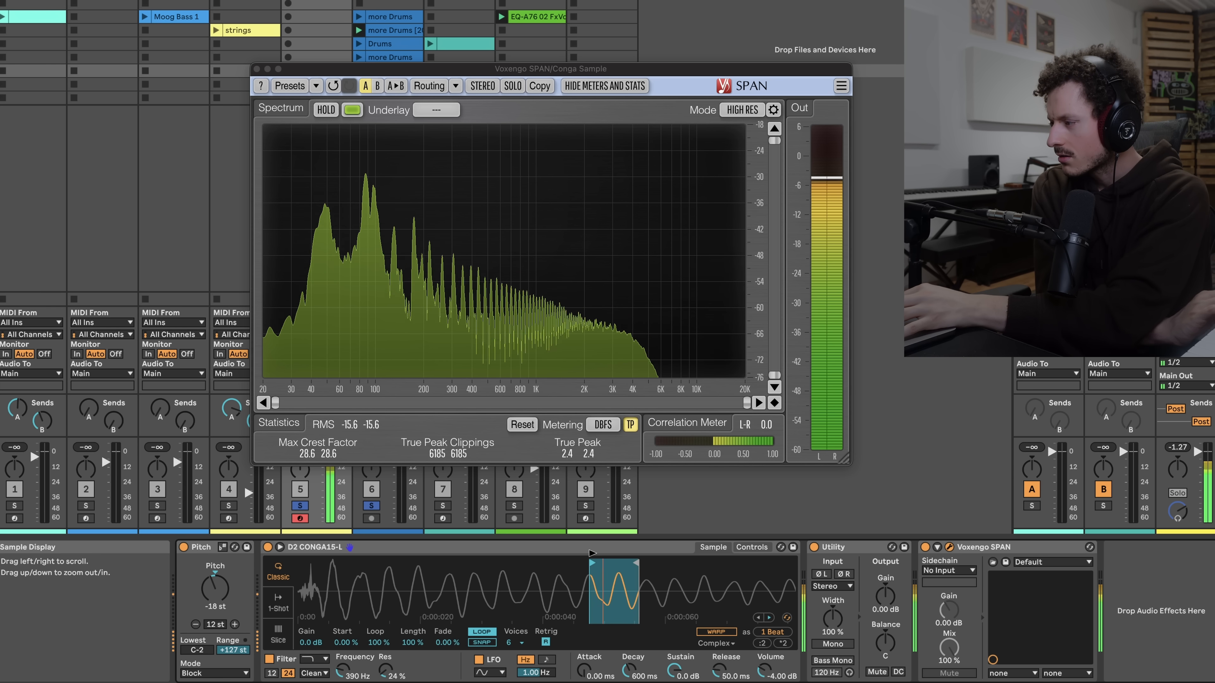
Tighten the loop start to about one wave cycle and play notes to audition the tone
{"action": "left_click_drag", "start_coordinate": [592, 553], "coordinate": [610, 555]}
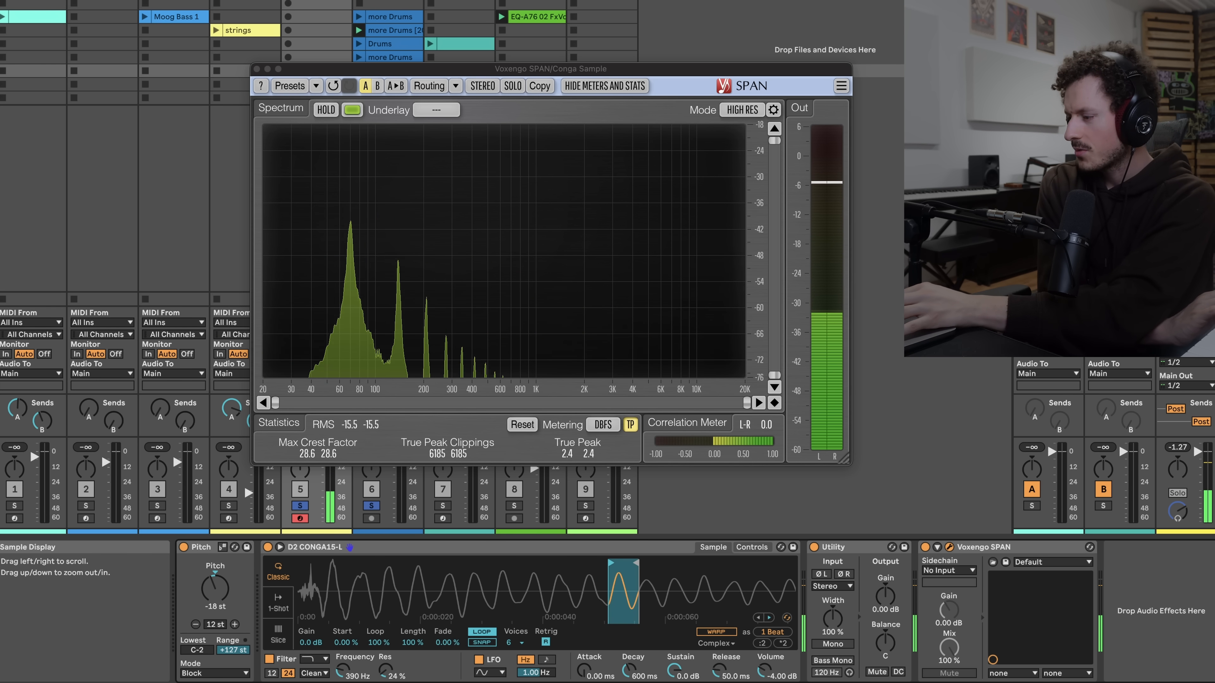
{"action": "left_click_drag", "start_coordinate": [625, 596], "coordinate": [592, 601]}
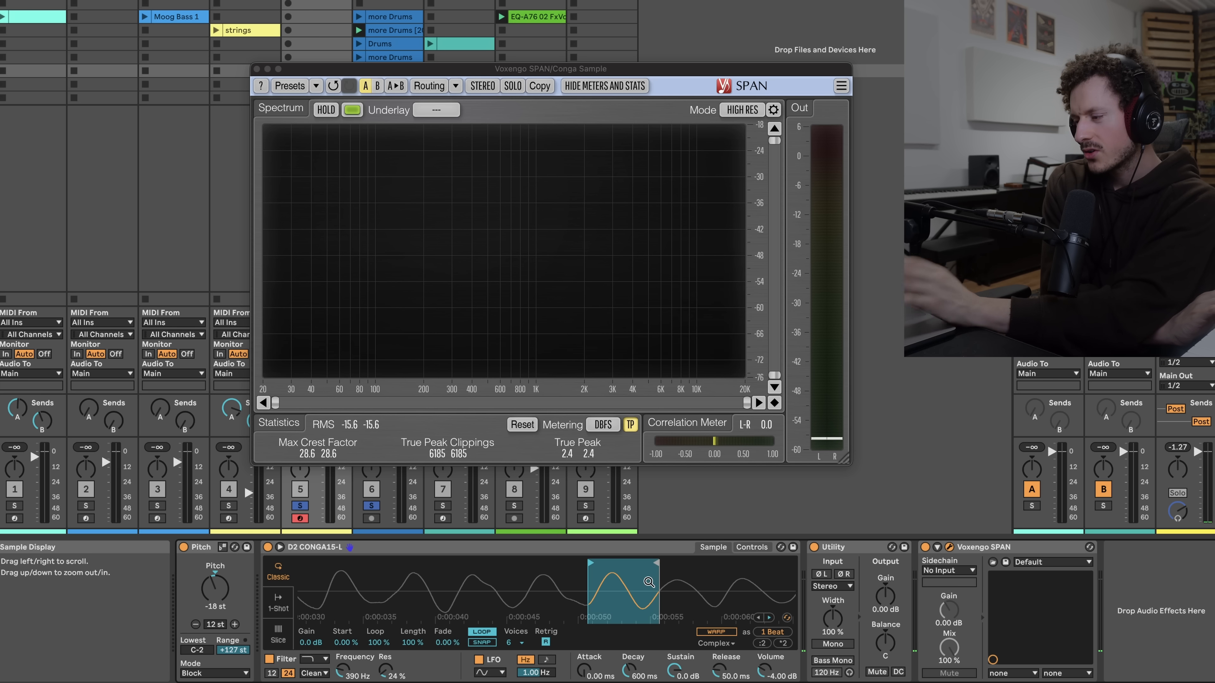
{"action": "key", "text": "a"}
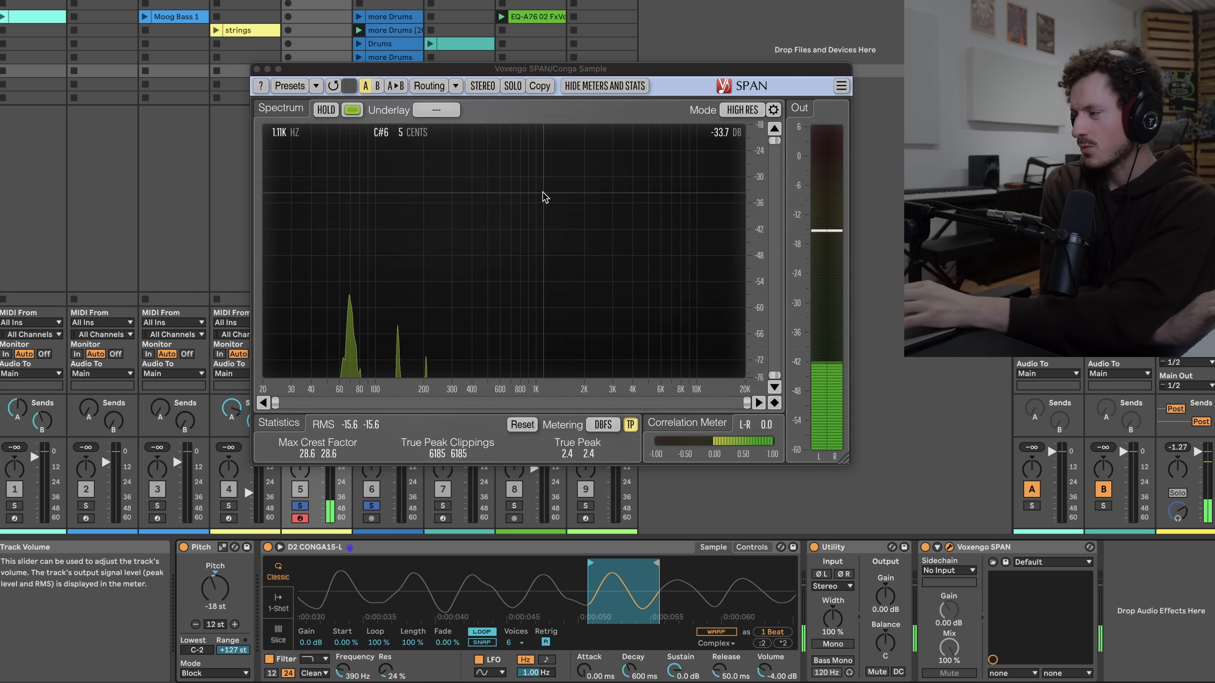
{"action": "key", "text": "a"}
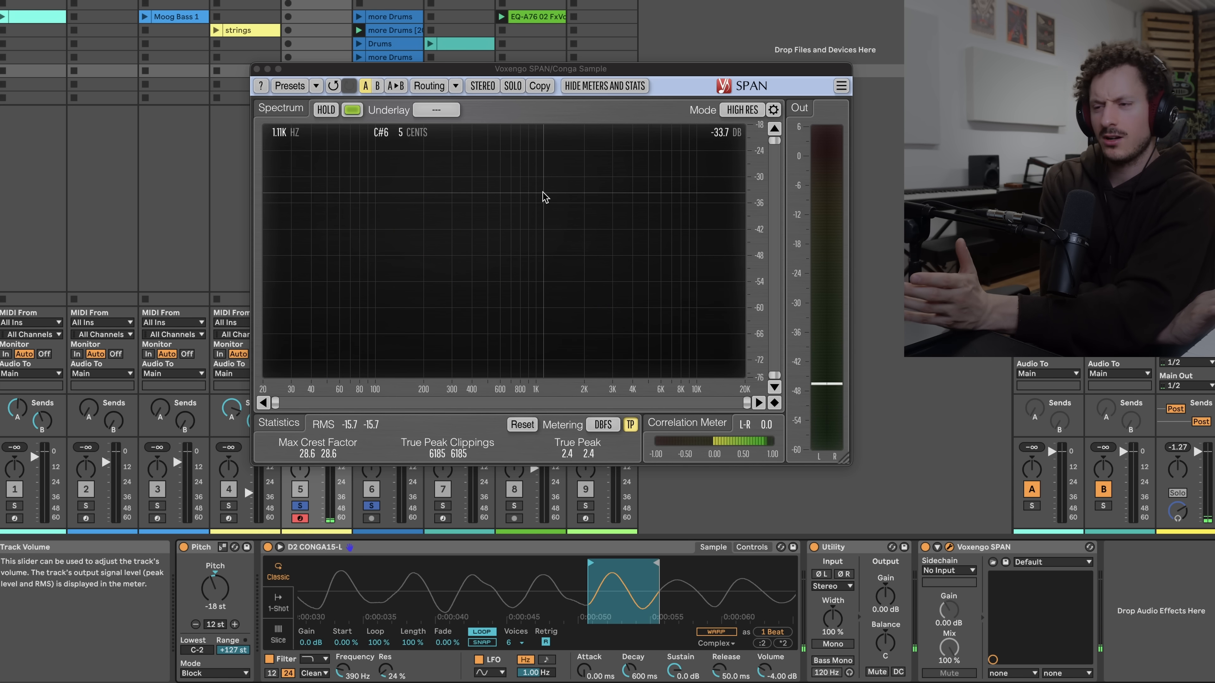
{"action": "key", "text": "a"}
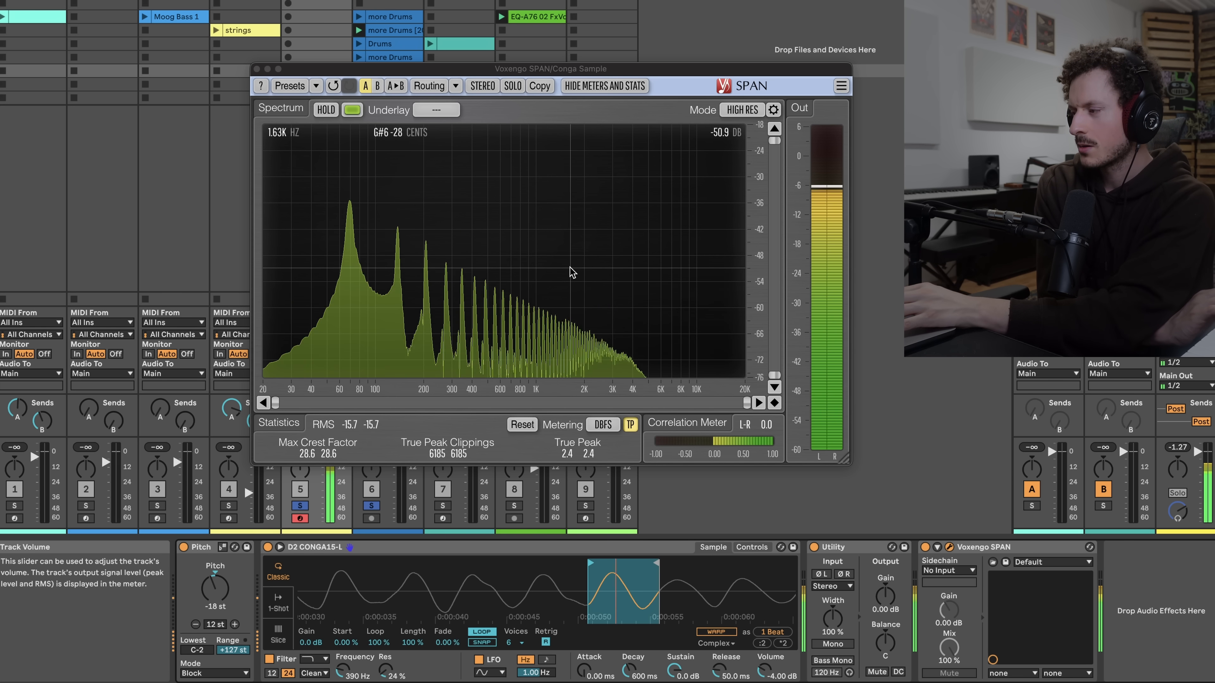
Shift the loop a little earlier in the sample and audition it again
{"action": "left_click_drag", "start_coordinate": [635, 592], "coordinate": [612, 573]}
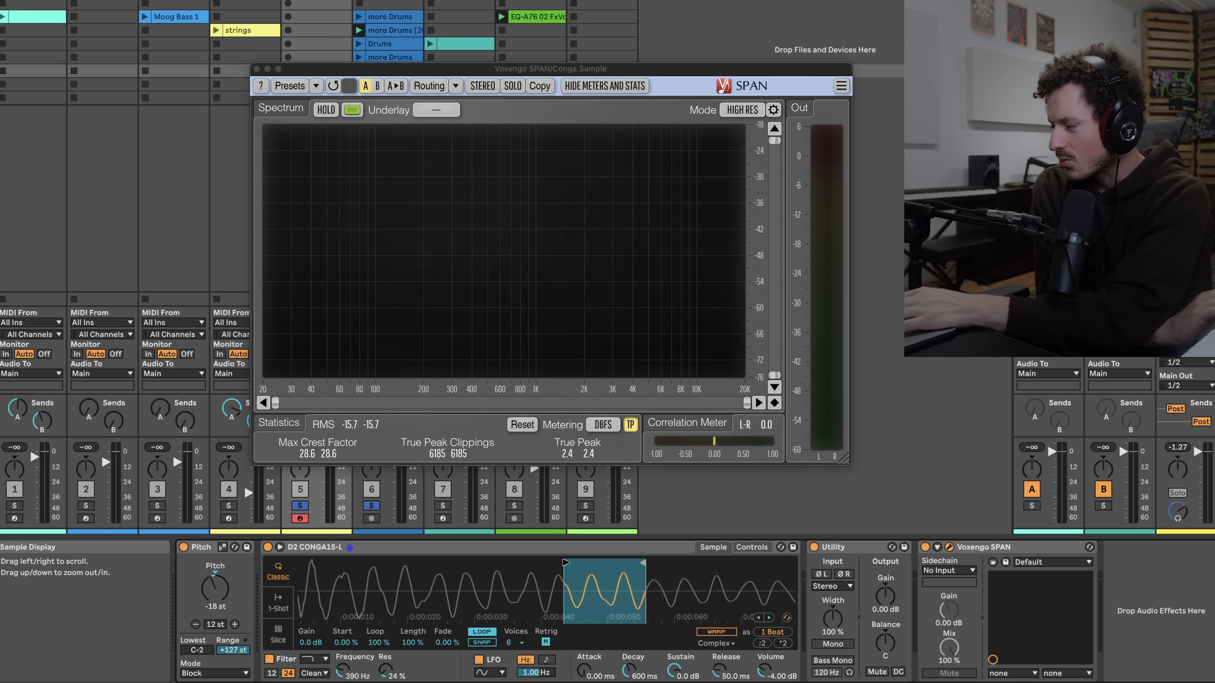
{"action": "key", "text": "a"}
{"action": "left_click_drag", "start_coordinate": [606, 565], "coordinate": [583, 565]}
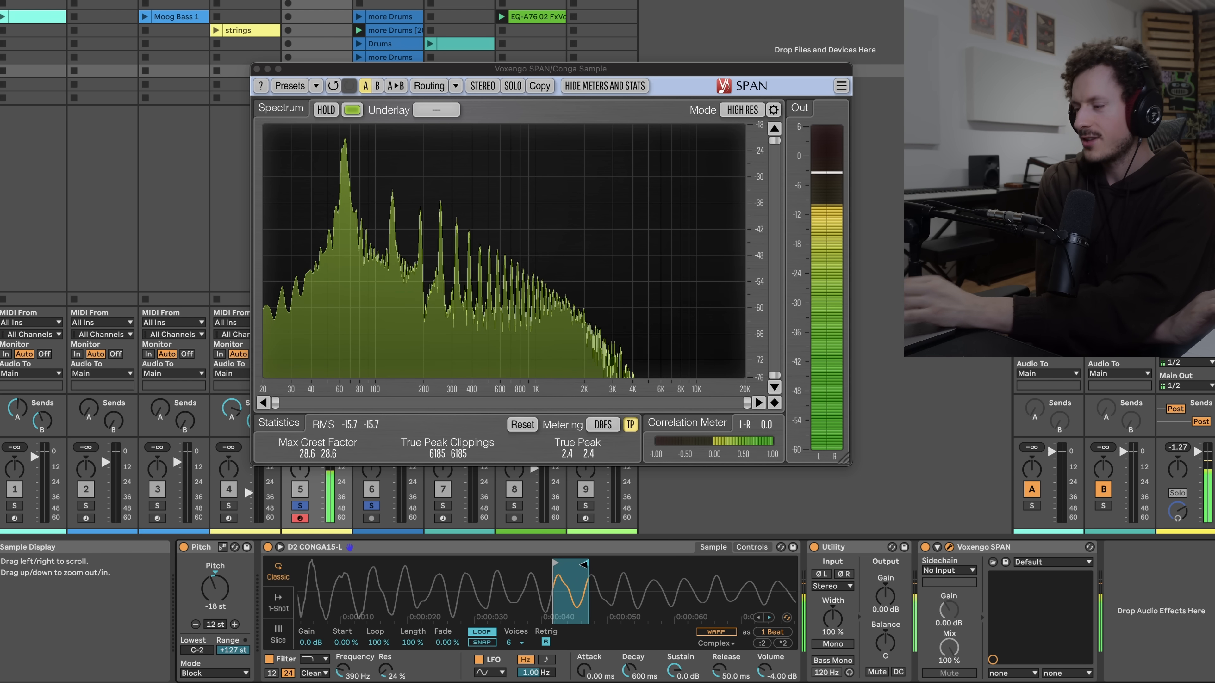
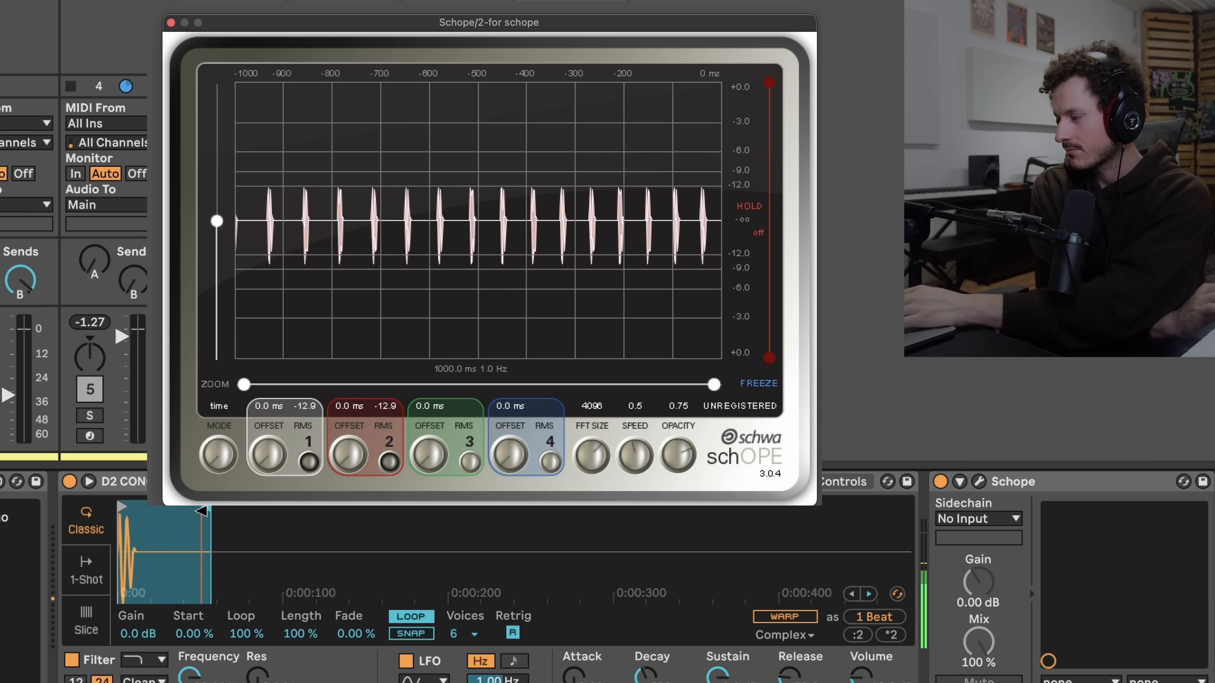
Nudge the Simpler loop start slightly earlier and hide the floating plugin windows
{"action": "left_click_drag", "start_coordinate": [181, 511], "coordinate": [177, 511]}
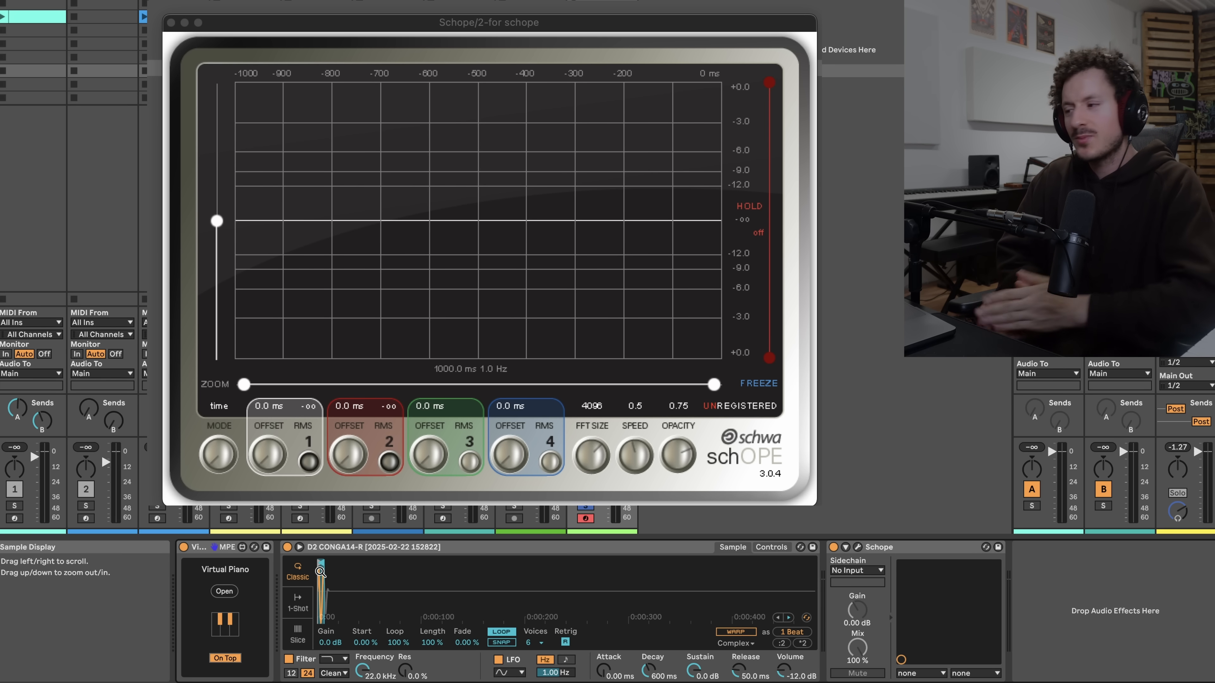
{"action": "key", "text": "super+alt+p"}
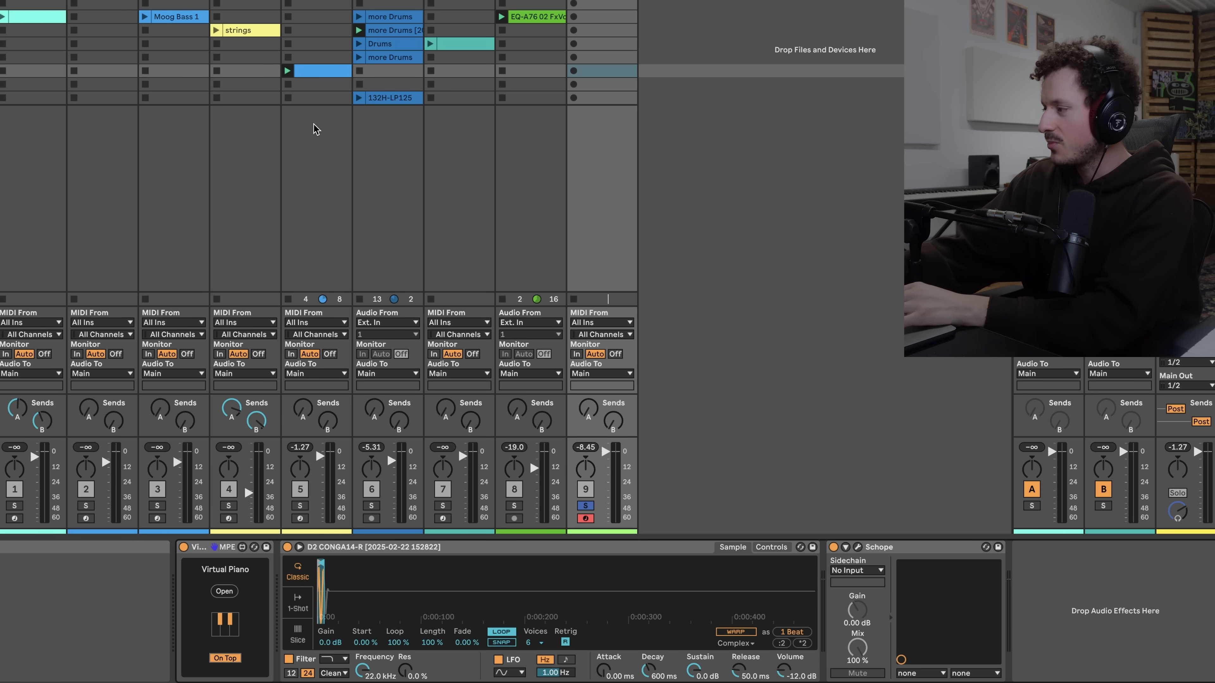
Arm and solo the Conga Sample track and open its Voxengo SPAN analyzer window
{"action": "left_click", "coordinate": [102, 70]}
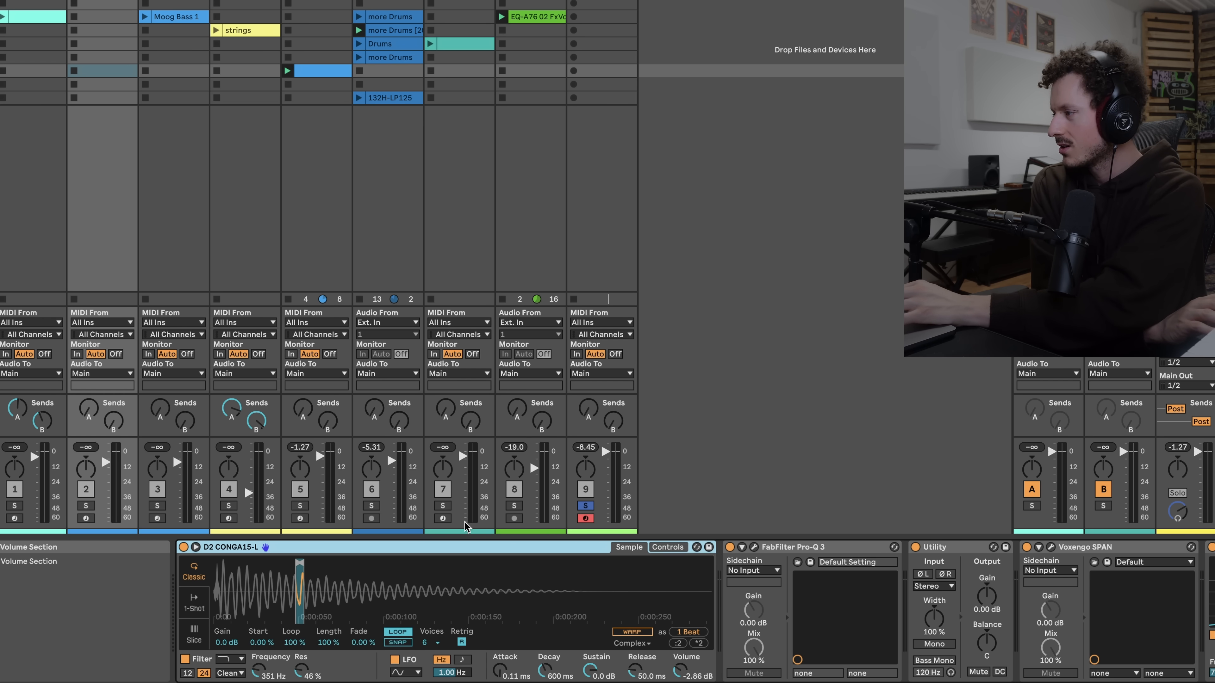
{"action": "left_click", "coordinate": [301, 518]}
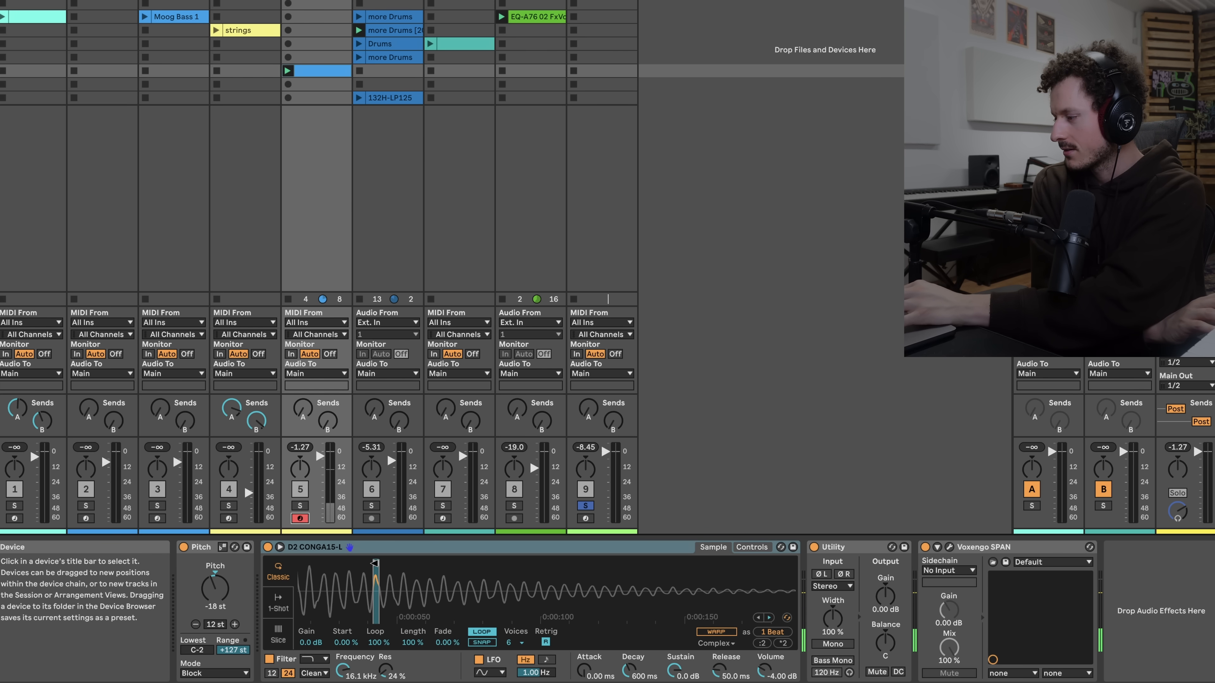
{"action": "left_click", "coordinate": [300, 506]}
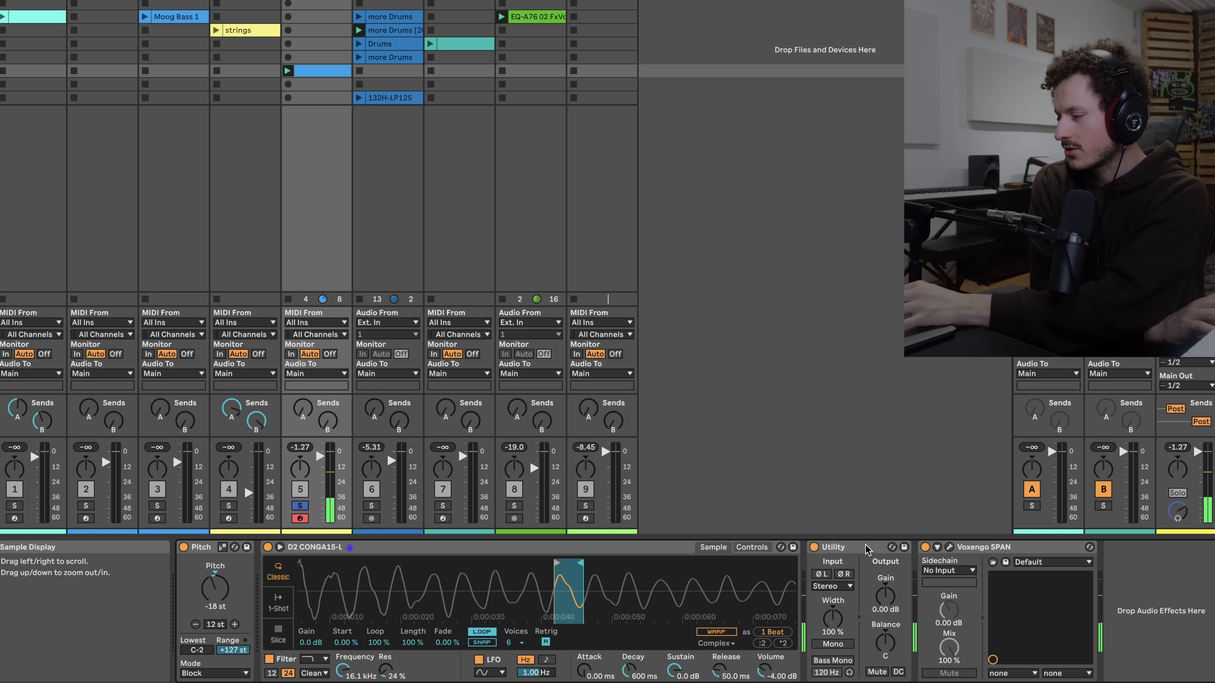
{"action": "left_click", "coordinate": [949, 547]}
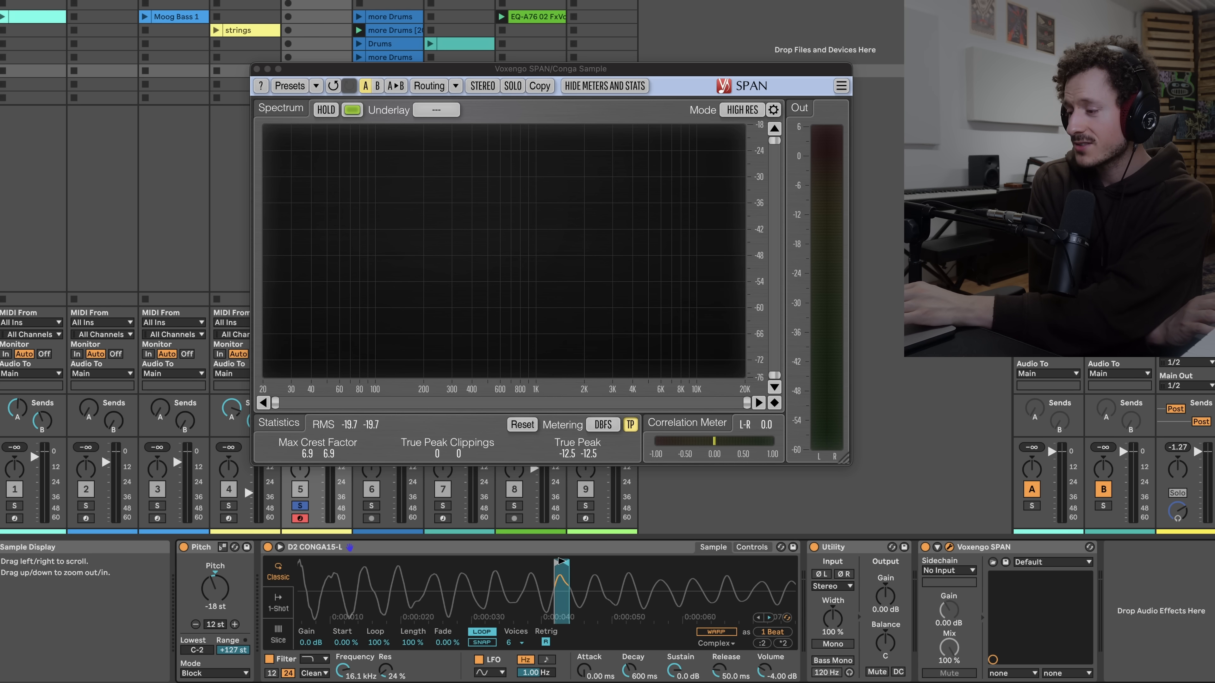
Reposition the Simpler loop so it spans a single wave cycle later in the sample
{"action": "left_click_drag", "start_coordinate": [562, 561], "coordinate": [448, 565]}
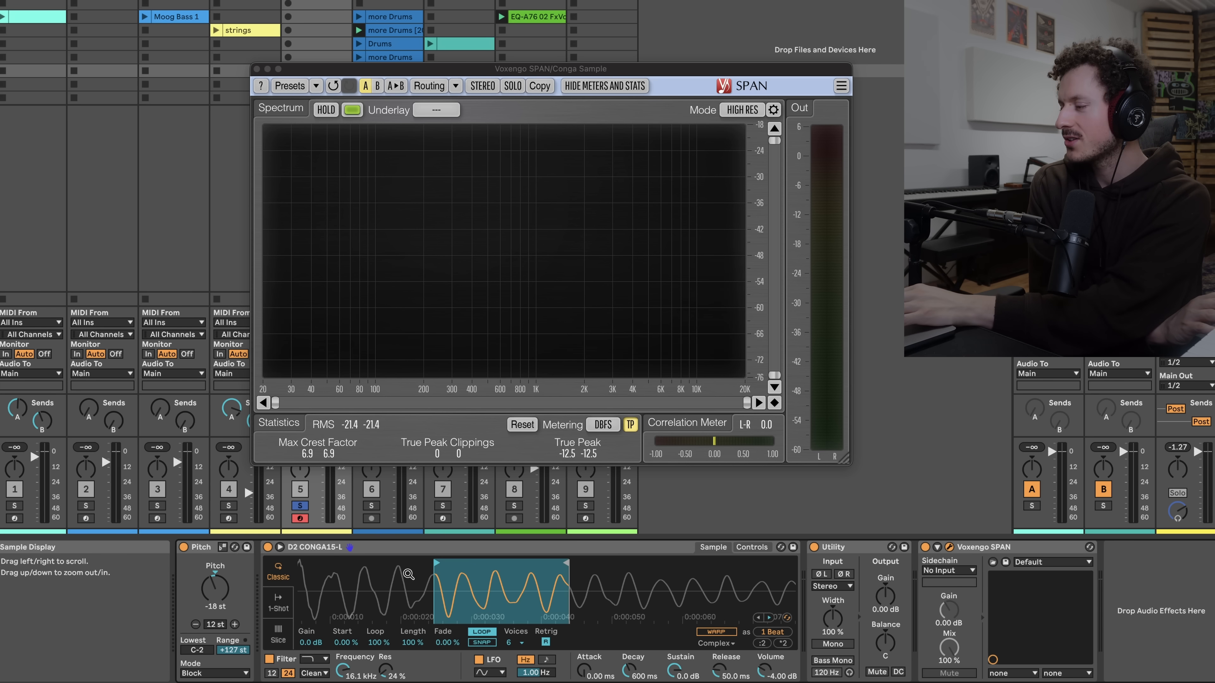
{"action": "left_click_drag", "start_coordinate": [379, 584], "coordinate": [409, 586]}
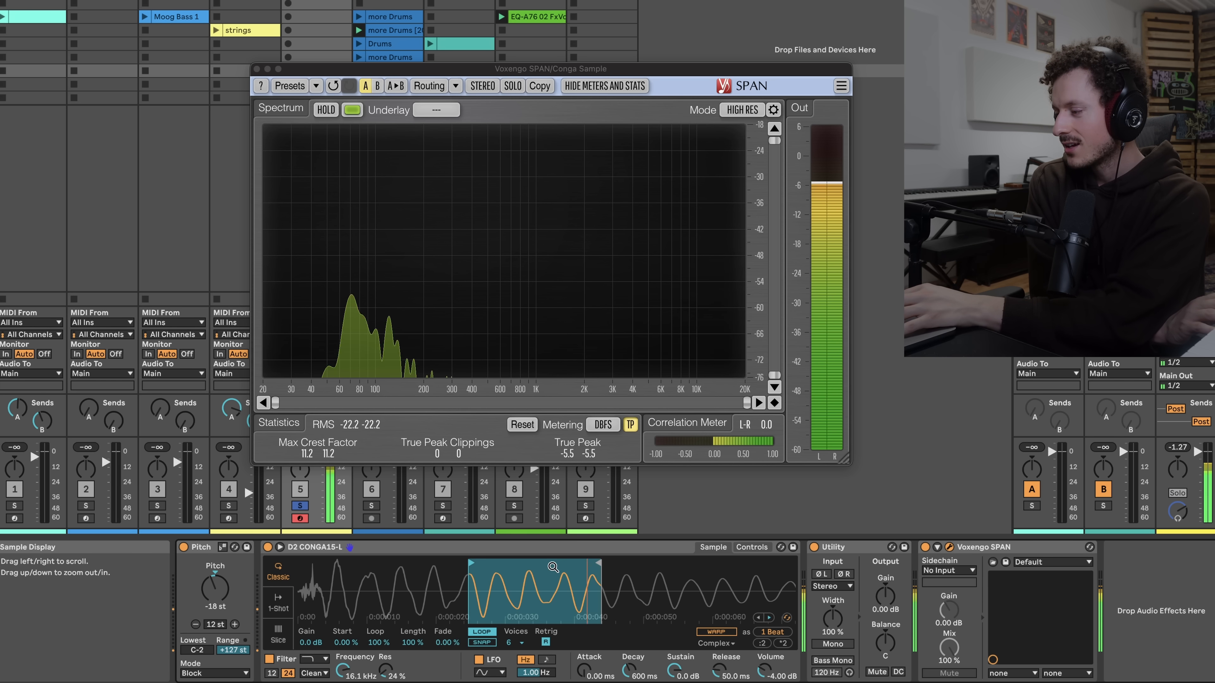
{"action": "left_click_drag", "start_coordinate": [475, 566], "coordinate": [520, 564]}
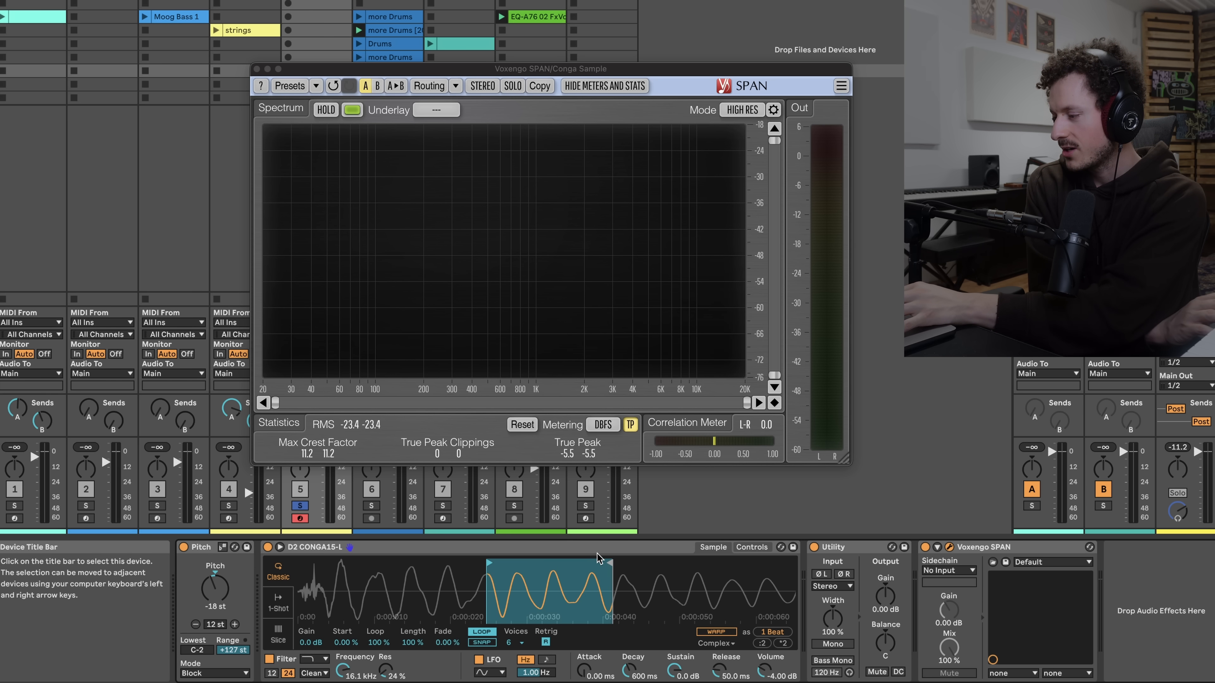
{"action": "left_click_drag", "start_coordinate": [609, 563], "coordinate": [522, 560]}
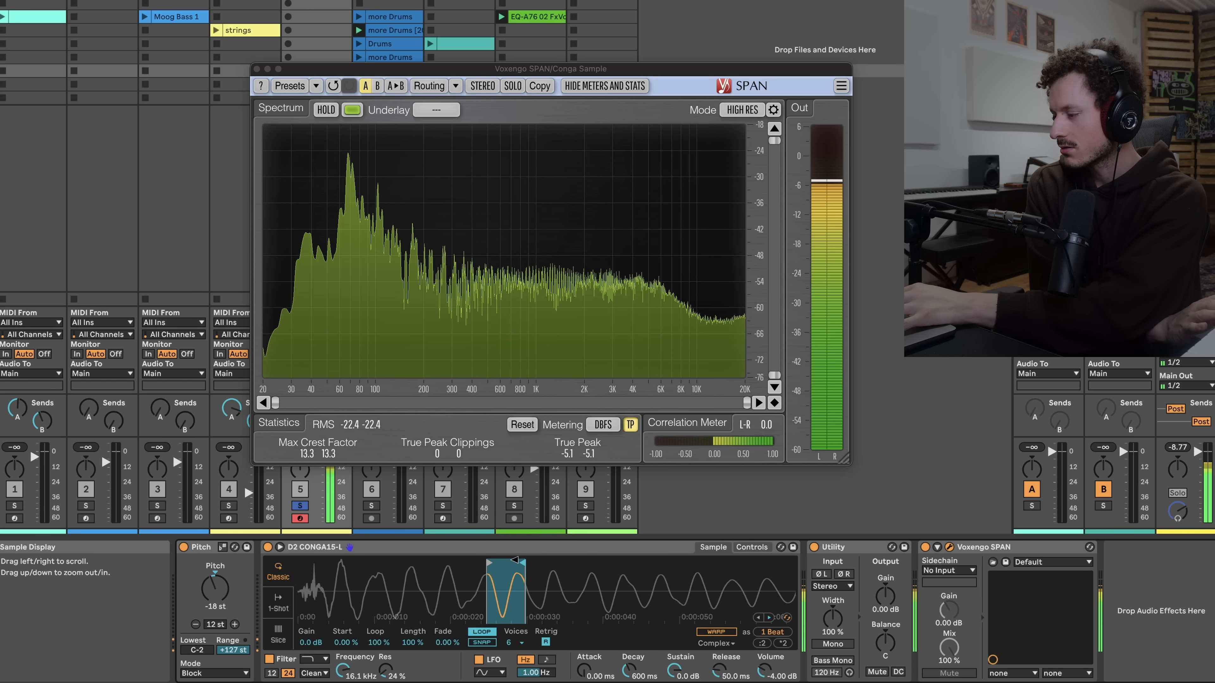
Set the filter frequency to 457 Hz and tune the sample to -2 st with +22 ct detune
{"action": "left_click_drag", "start_coordinate": [342, 675], "coordinate": [343, 677]}
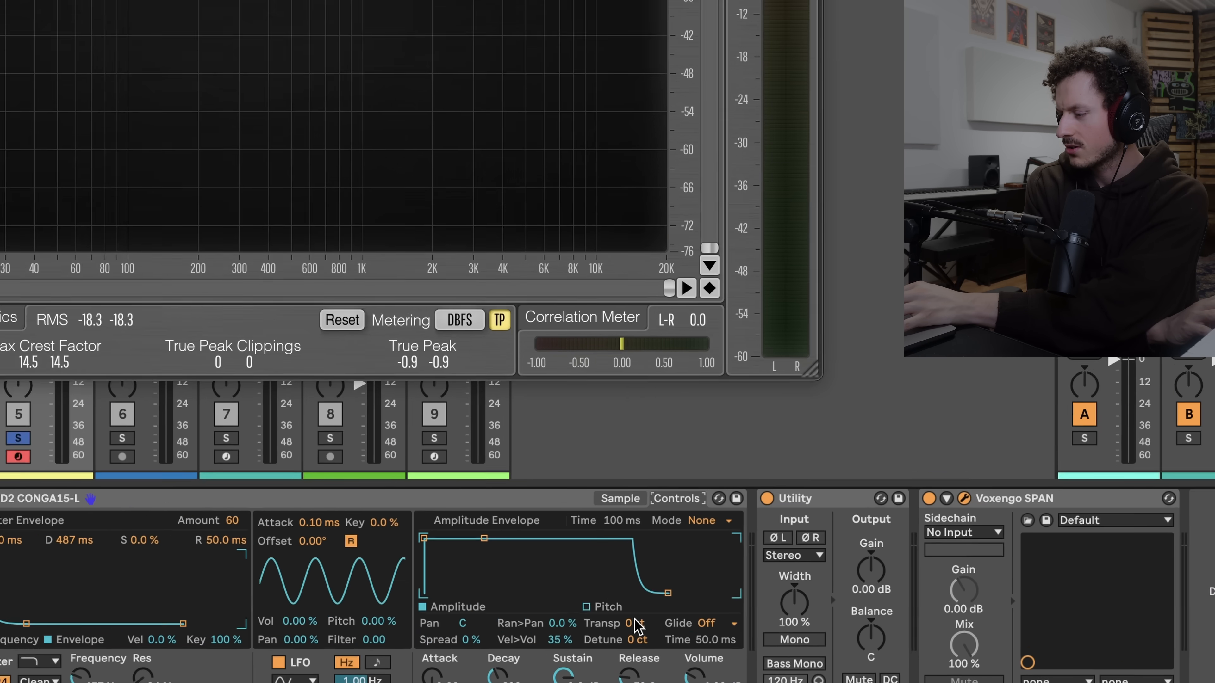
{"action": "left_click", "coordinate": [691, 642]}
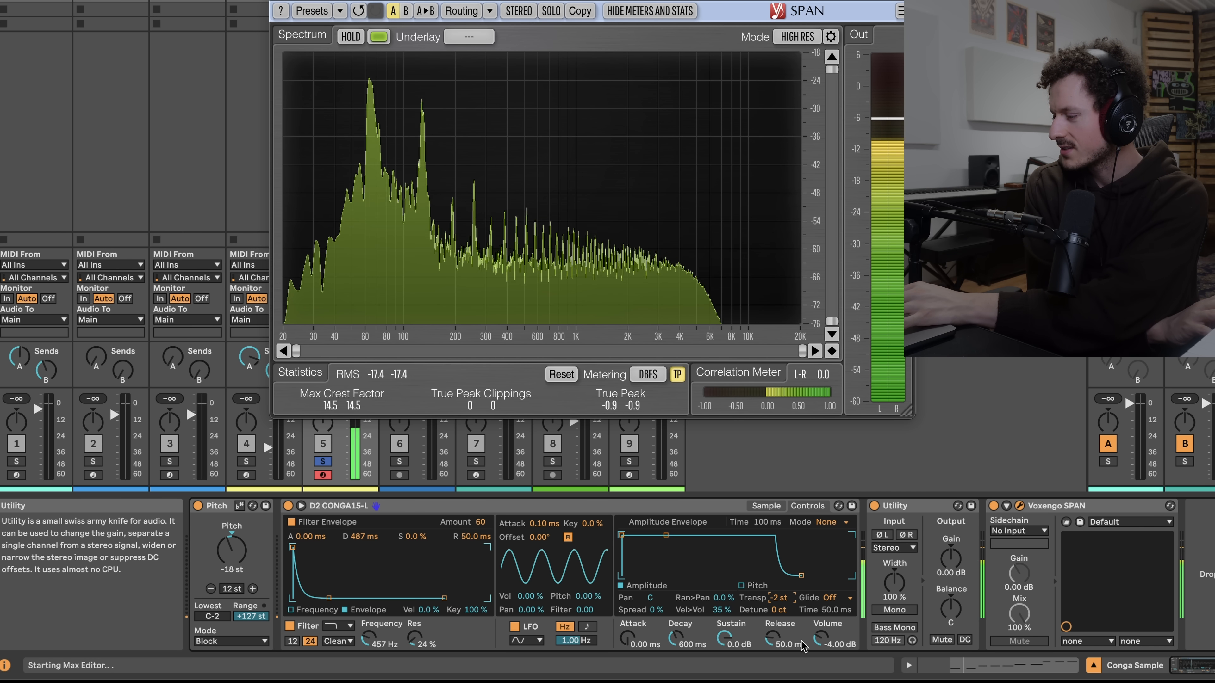
{"action": "left_click_drag", "start_coordinate": [782, 611], "coordinate": [782, 590]}
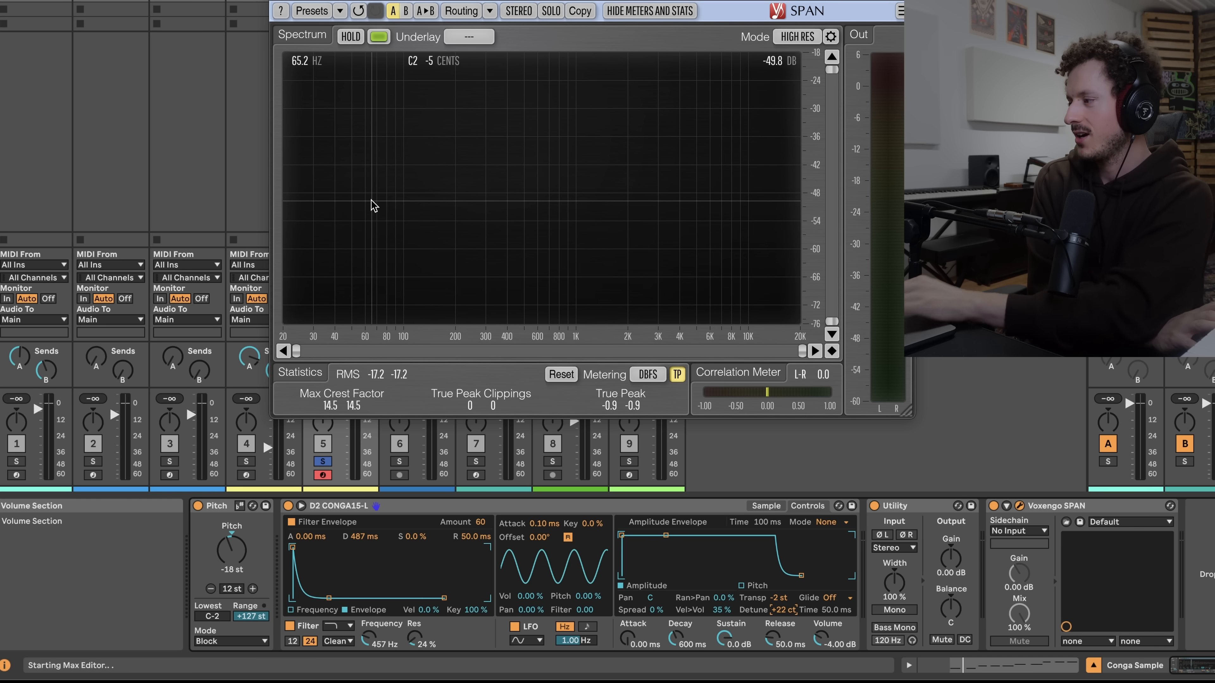
Close the analyzer window and unsolo the Conga Sample track
{"action": "left_click", "coordinate": [278, 0]}
{"action": "left_click", "coordinate": [331, 461]}
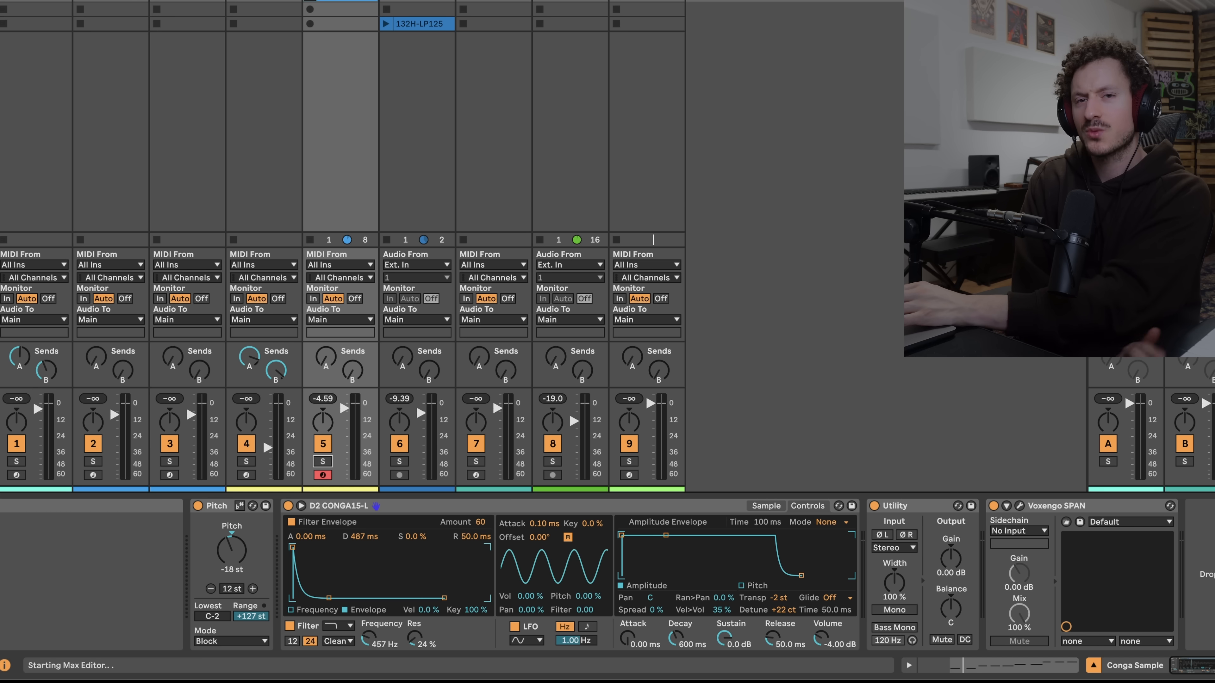
Select the synth keys track and bypass its Erosion effect
{"action": "left_click", "coordinate": [34, 1]}
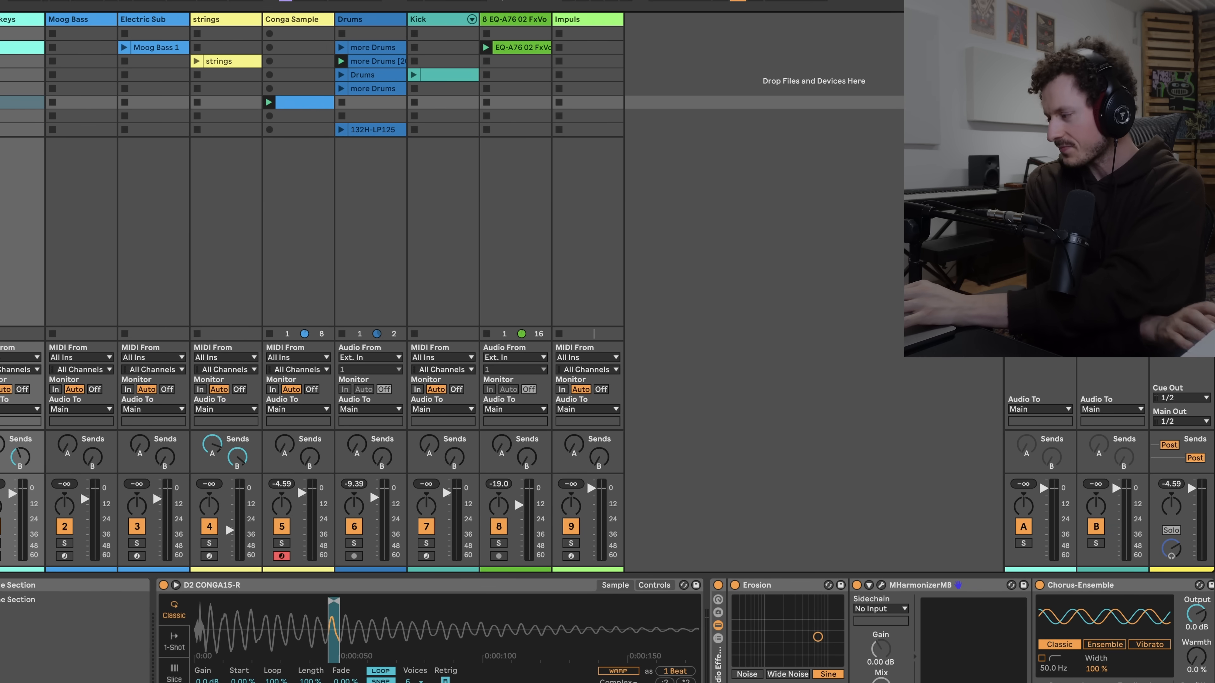
{"action": "left_click", "coordinate": [0, 557]}
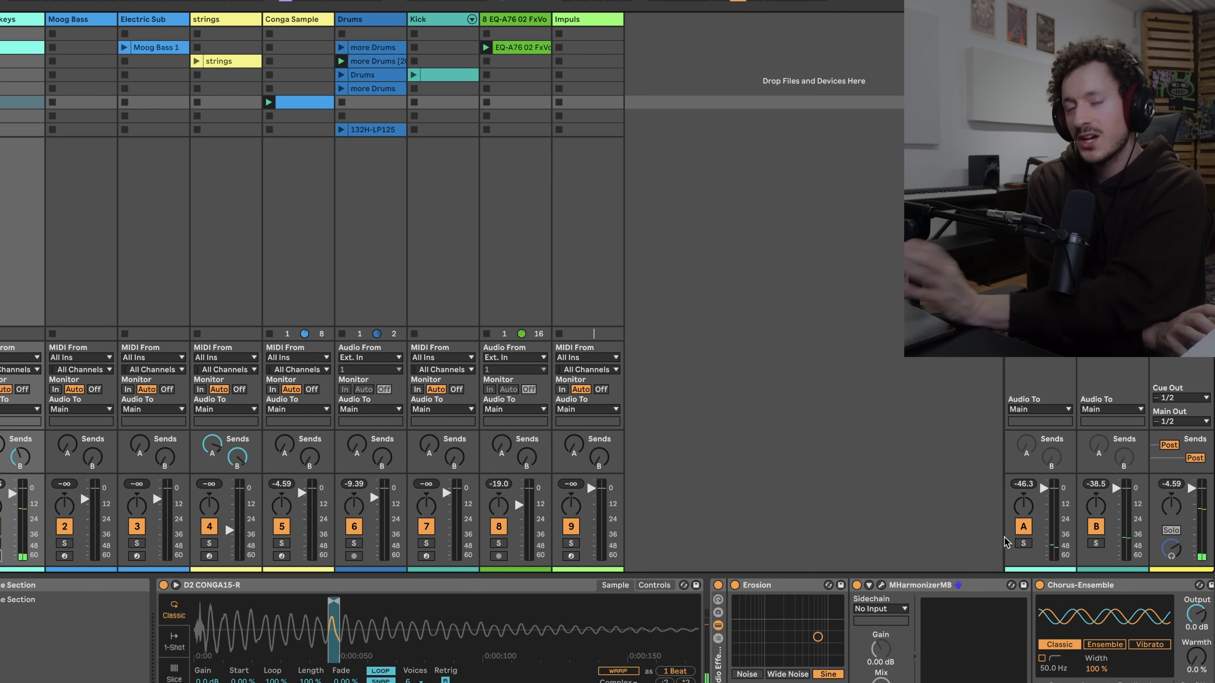
{"action": "scroll", "coordinate": [763, 622], "scroll_direction": "right", "scroll_amount": 2}
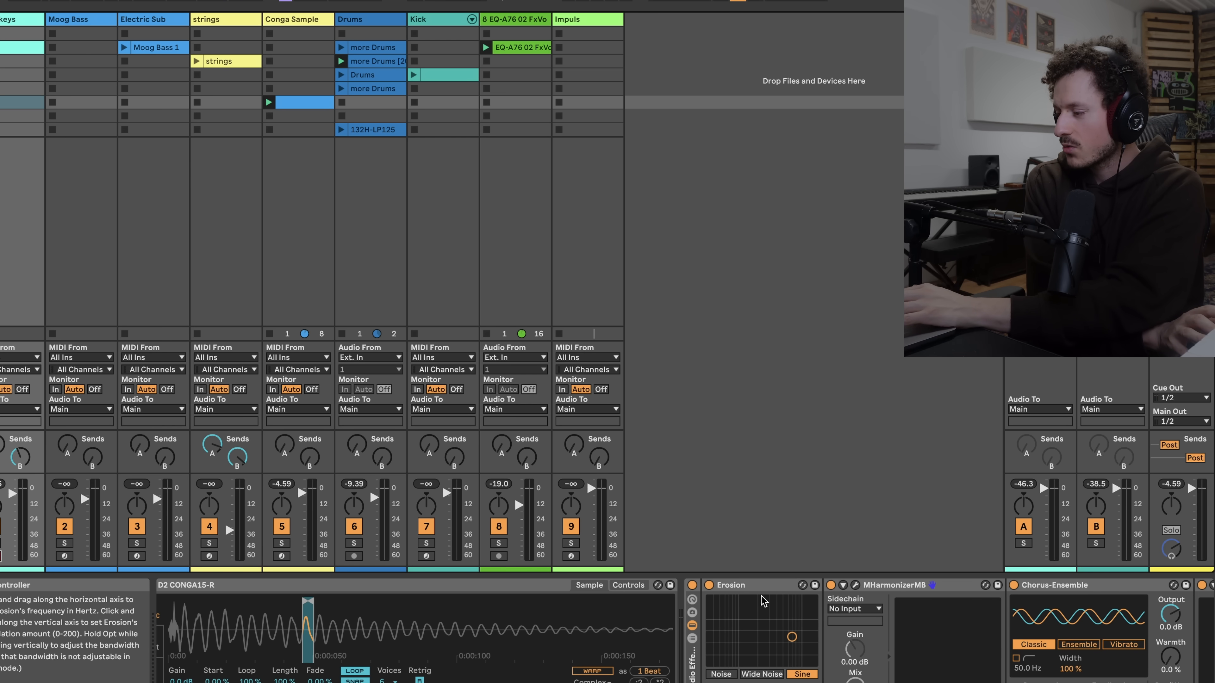
{"action": "left_click", "coordinate": [692, 586]}
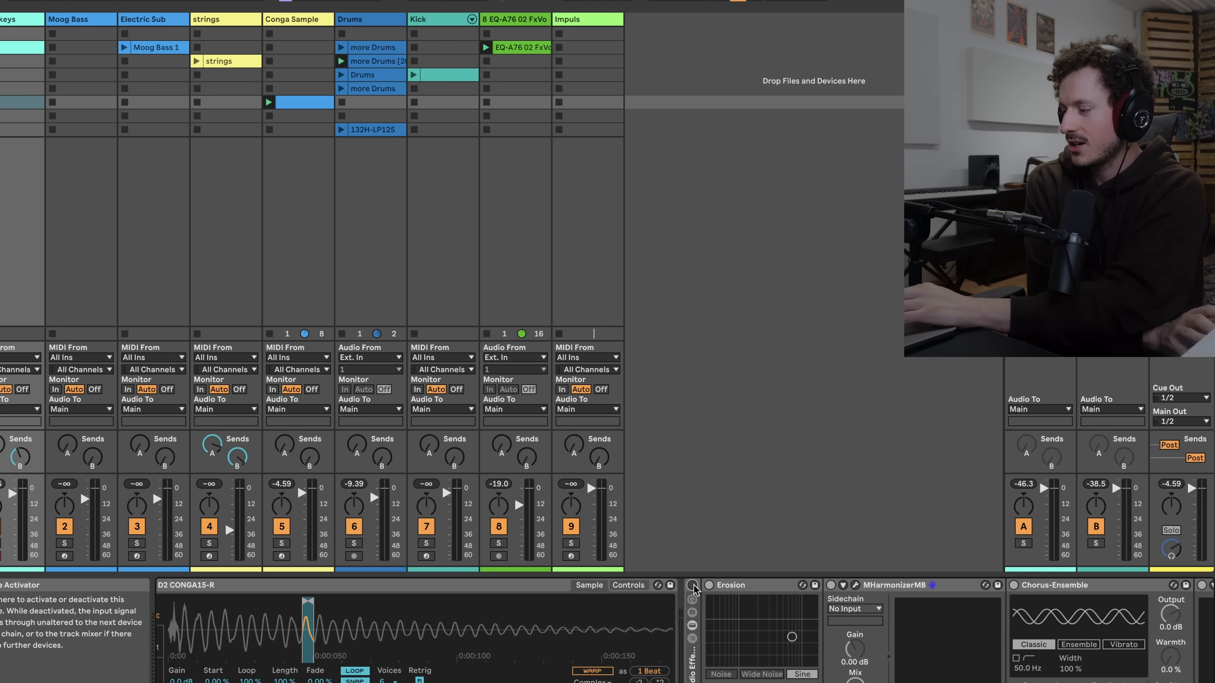
Re-enable the Erosion effect on the synth keys track to compare the sound
{"action": "scroll", "coordinate": [696, 590], "scroll_direction": "left", "scroll_amount": 2}
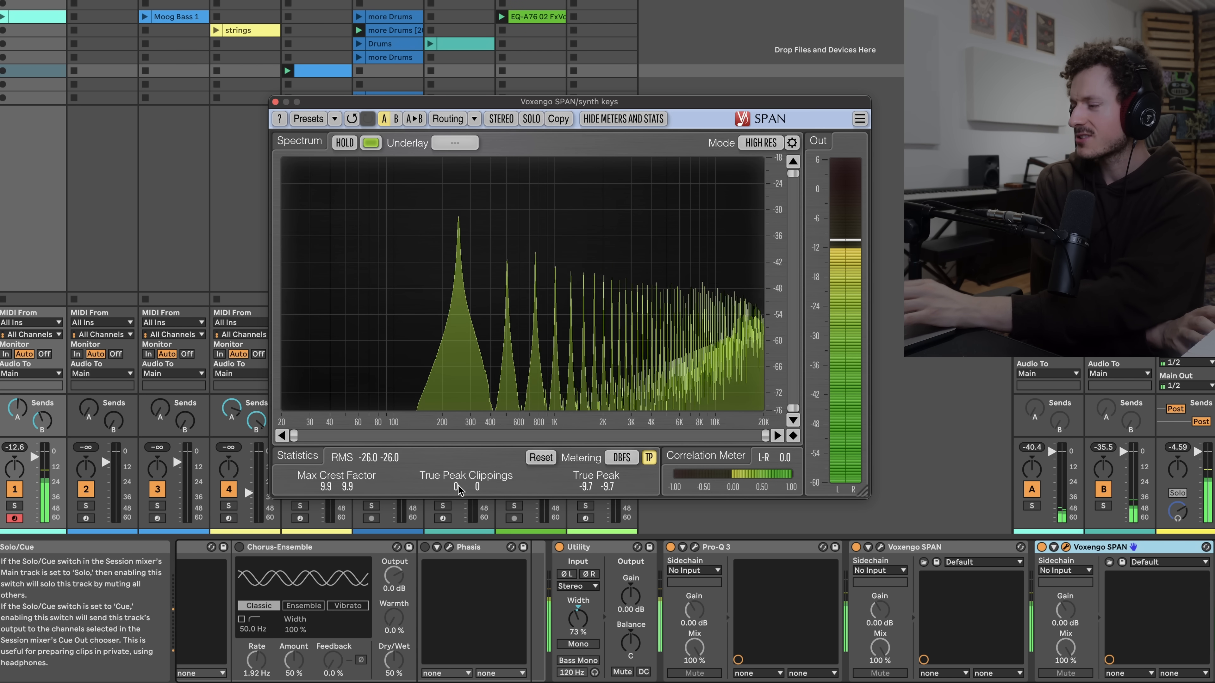
{"action": "scroll", "coordinate": [420, 627], "scroll_direction": "left", "scroll_amount": 10}
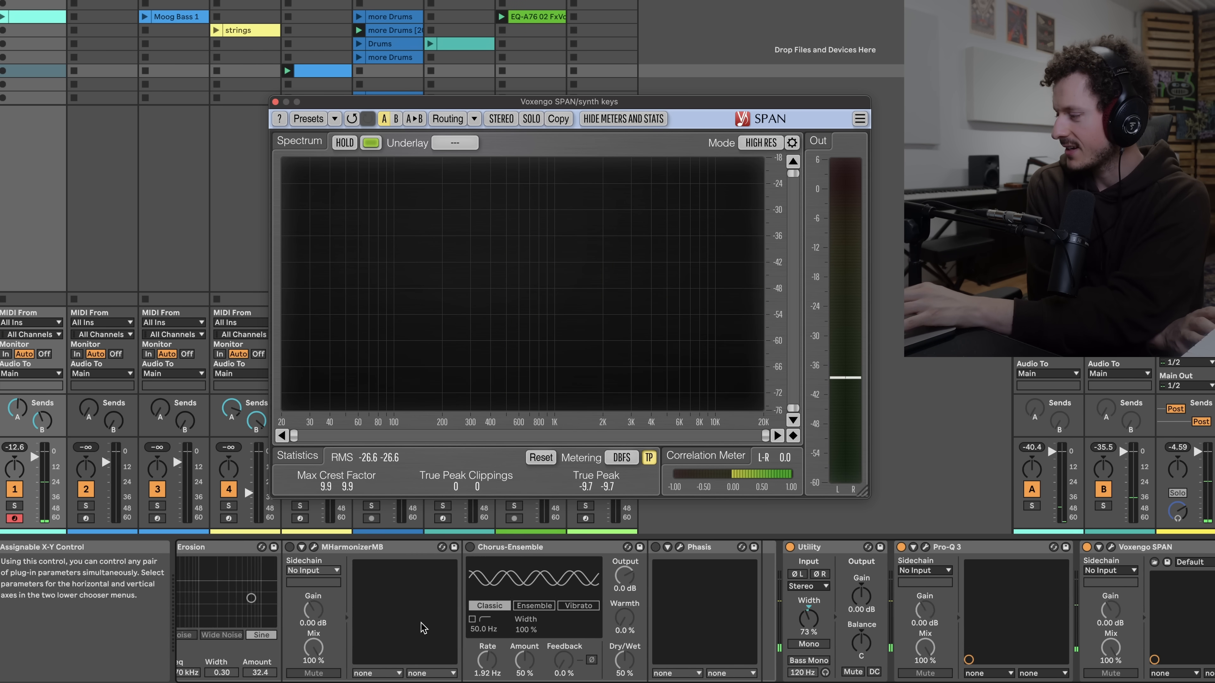
{"action": "scroll", "coordinate": [420, 627], "scroll_direction": "left", "scroll_amount": 5}
{"action": "left_click", "coordinate": [749, 550]}
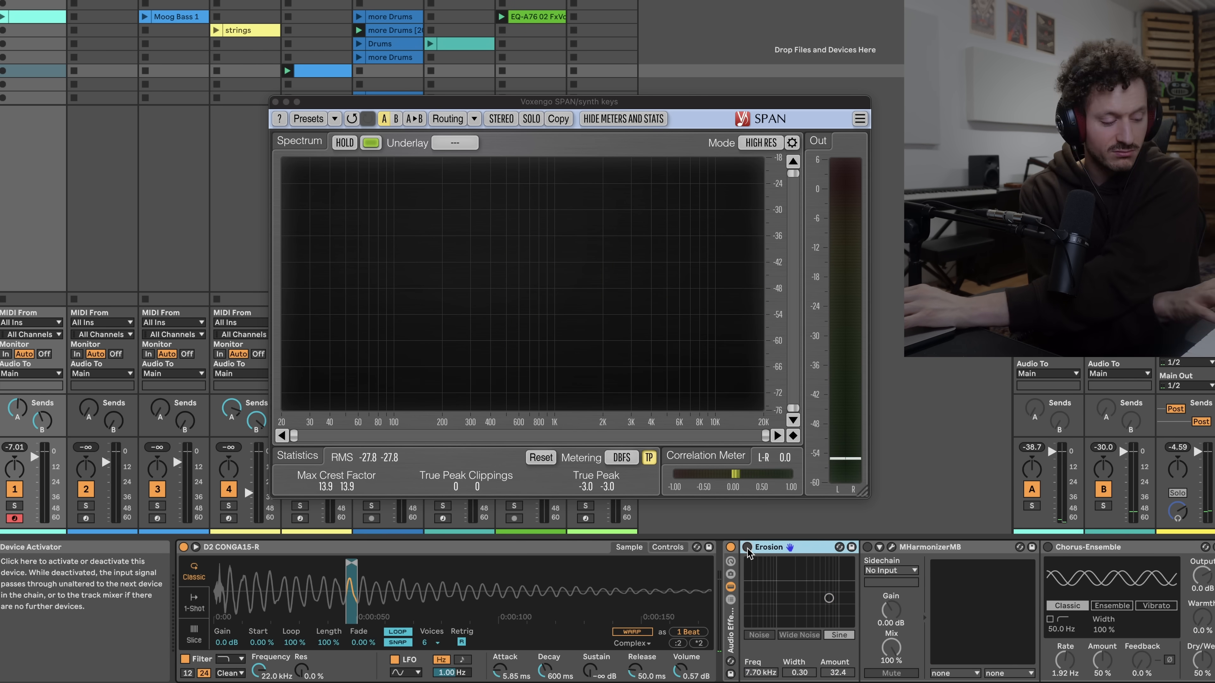
{"action": "left_click", "coordinate": [747, 548]}
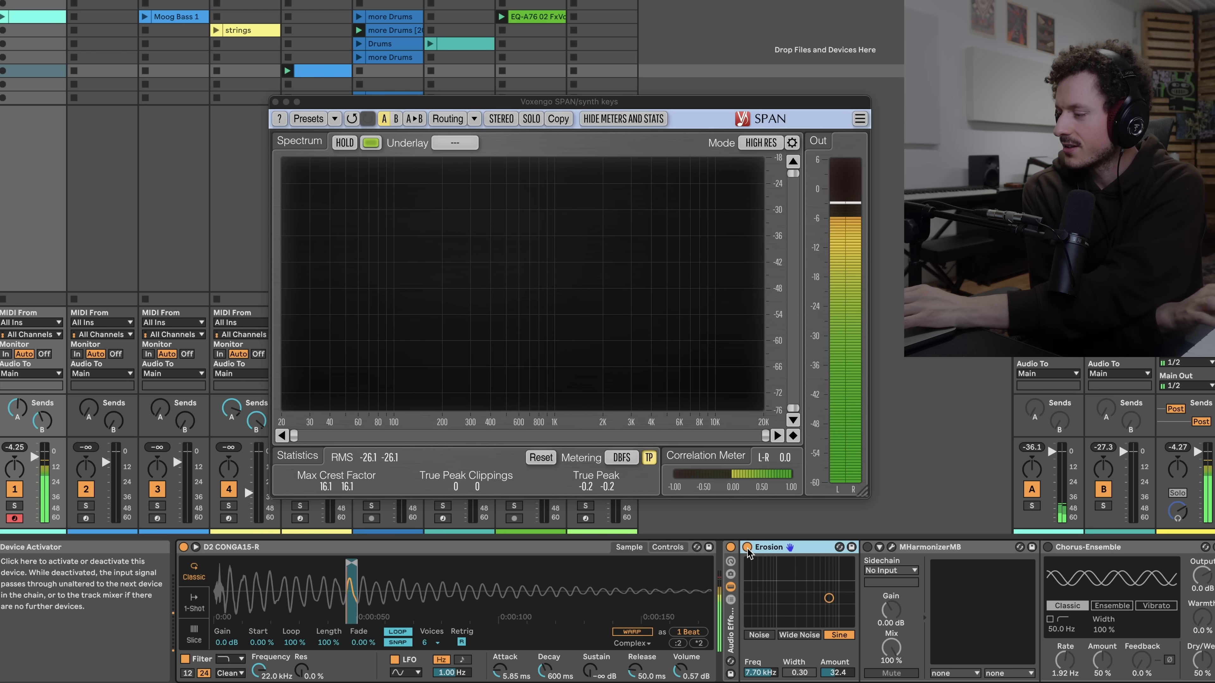
Activate the MHarmonizerMB, Chorus-Ensemble and Phasis devices in the synth keys chain
{"action": "left_click", "coordinate": [867, 547]}
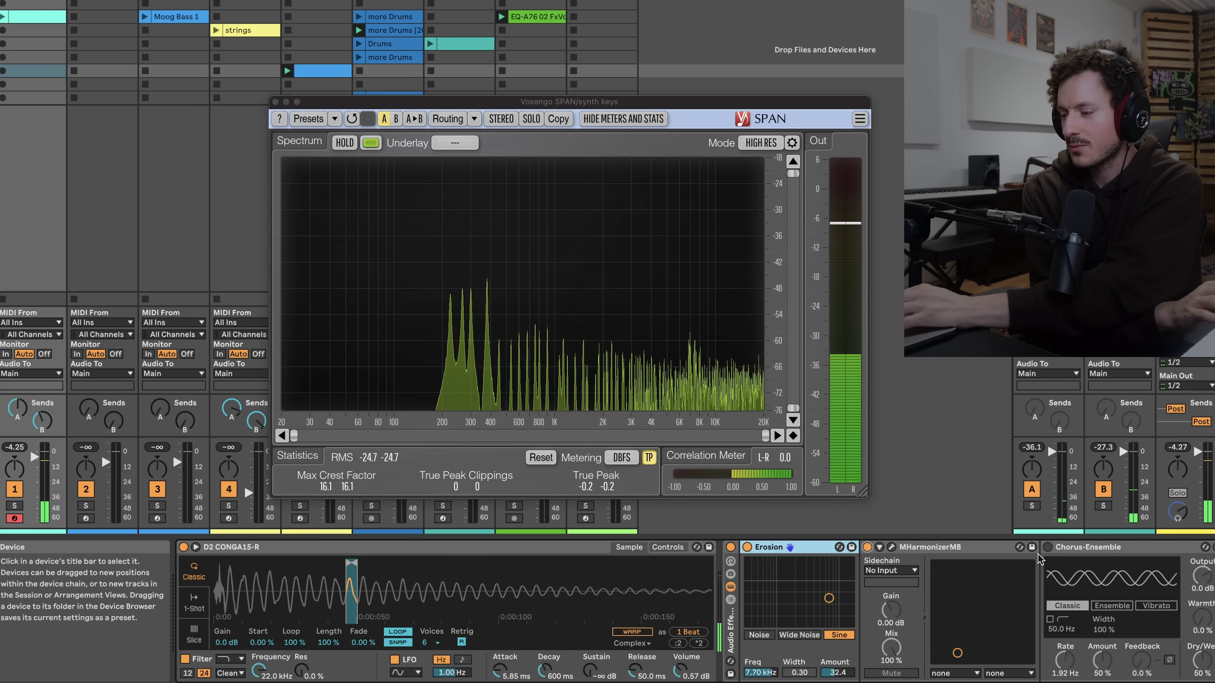
{"action": "scroll", "coordinate": [1038, 557], "scroll_direction": "right", "scroll_amount": 5}
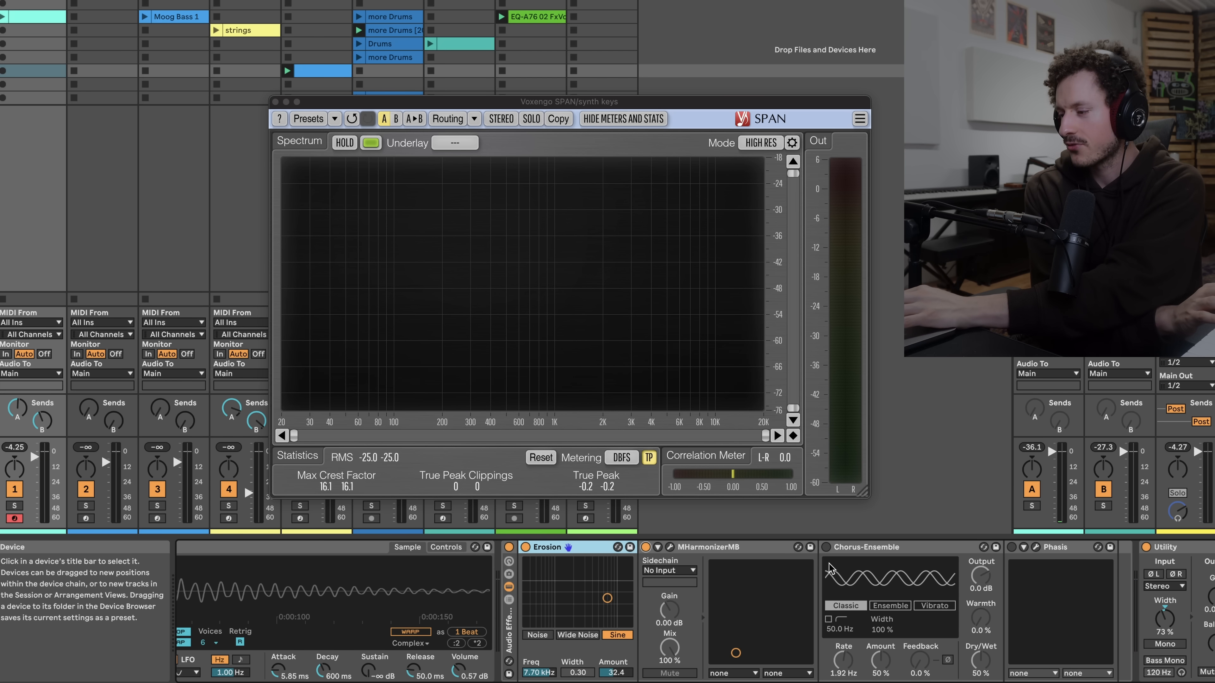
{"action": "left_click", "coordinate": [826, 547]}
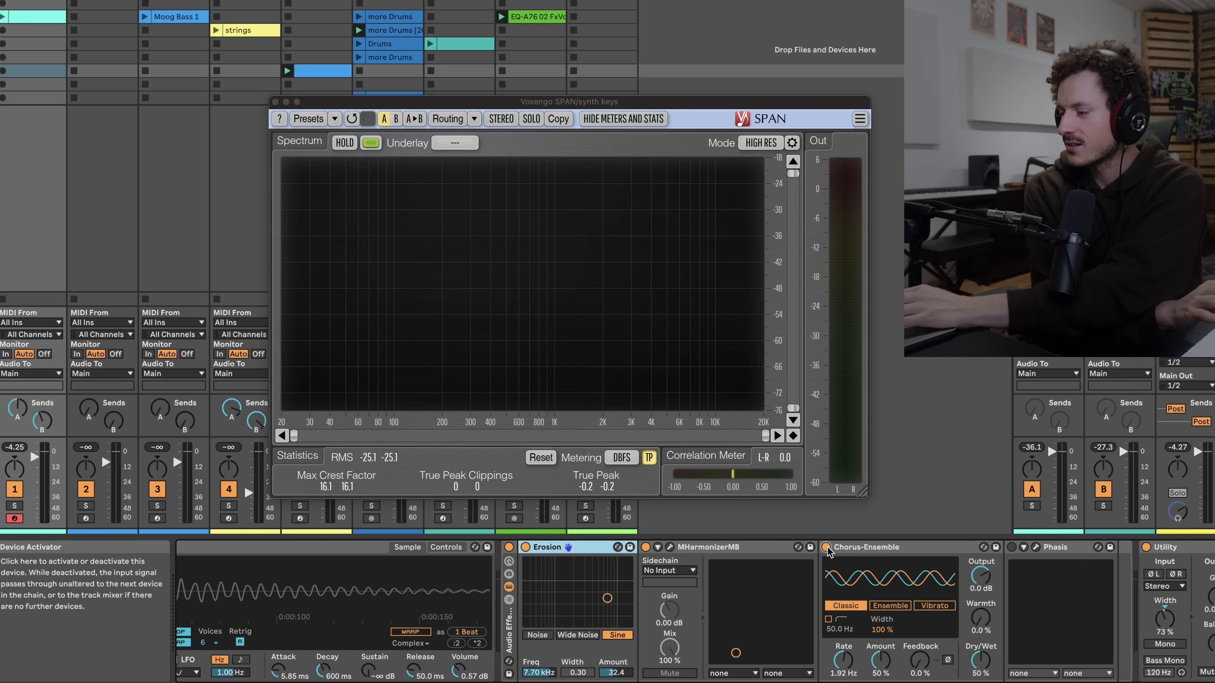
{"action": "left_click", "coordinate": [1012, 548]}
Open the Phasis plugin interface to inspect its settings
{"action": "left_click", "coordinate": [1036, 547]}
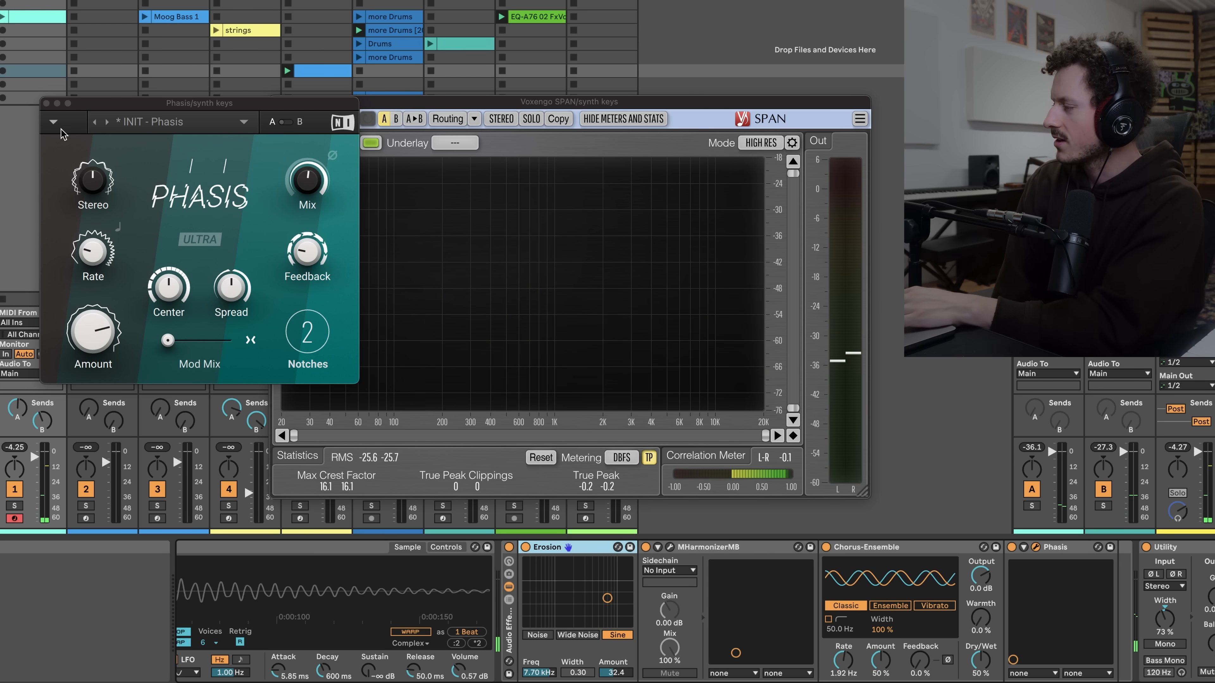
{"action": "left_click", "coordinate": [47, 103]}
{"action": "double_click", "coordinate": [102, 3]}
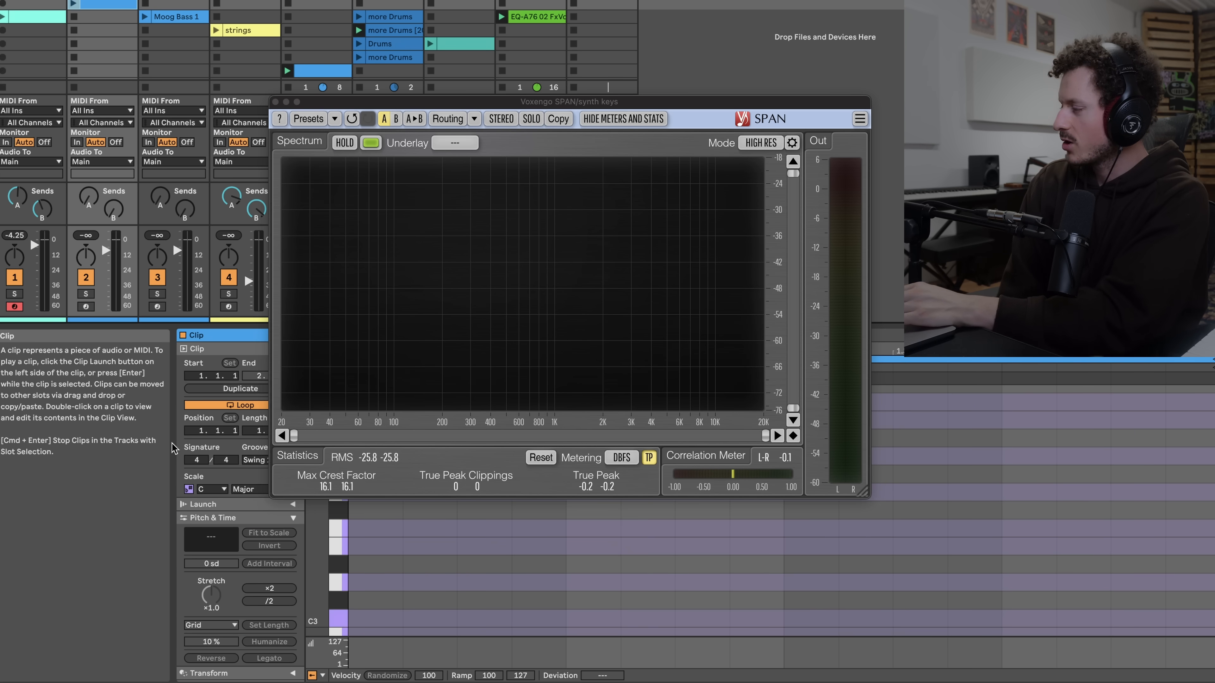
{"action": "double_click", "coordinate": [103, 1]}
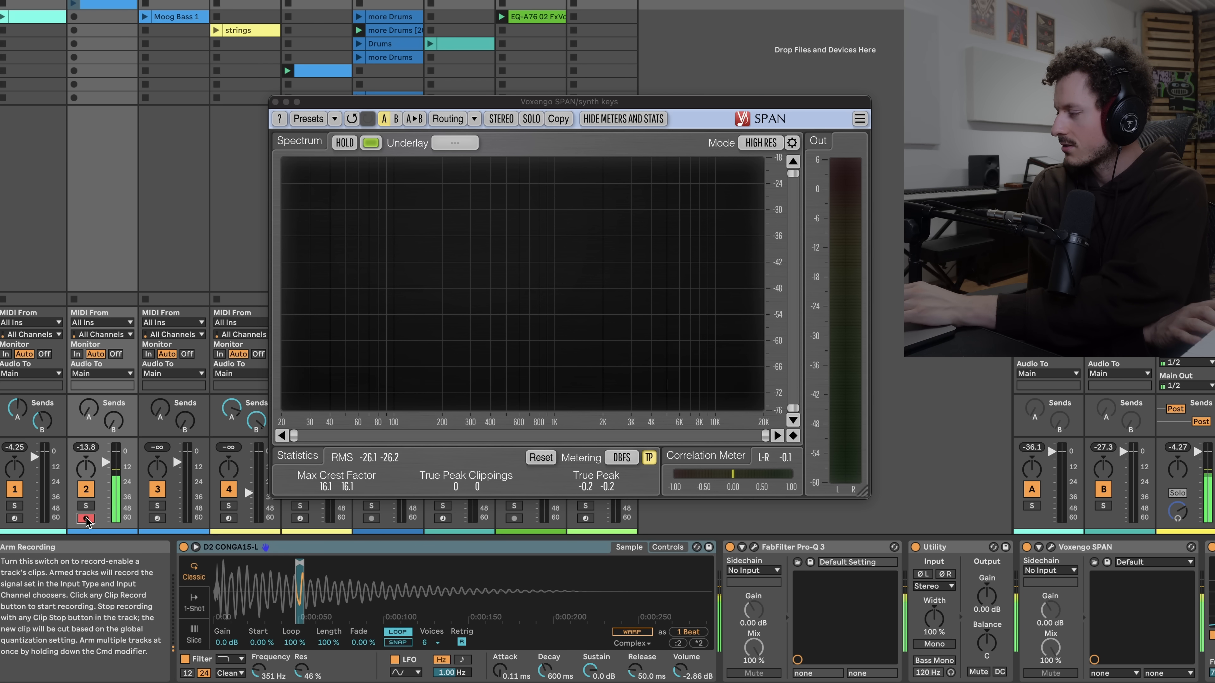
Arm the Electric Sub track and review its Simpler sample loop and control settings
{"action": "left_click", "coordinate": [155, 519]}
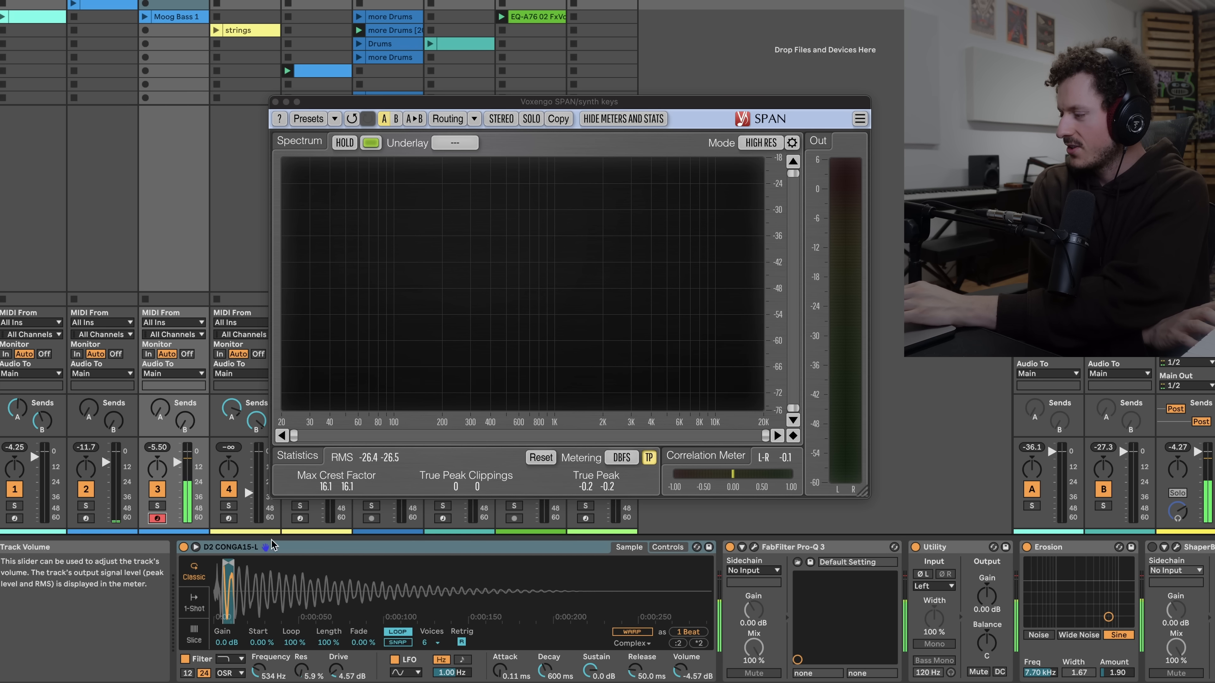
{"action": "scroll", "coordinate": [242, 589], "scroll_direction": "up", "scroll_amount": 5}
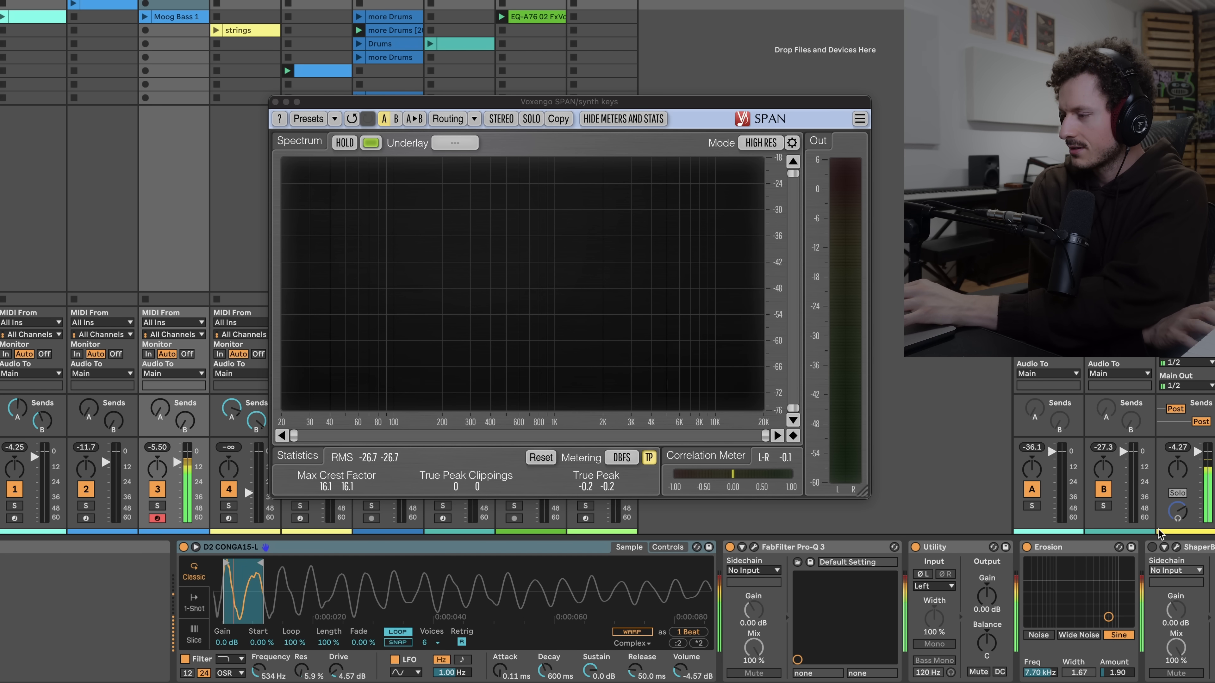
{"action": "scroll", "coordinate": [422, 591], "scroll_direction": "up", "scroll_amount": 3}
{"action": "left_click_drag", "start_coordinate": [422, 591], "coordinate": [421, 580]}
{"action": "left_click", "coordinate": [675, 547]}
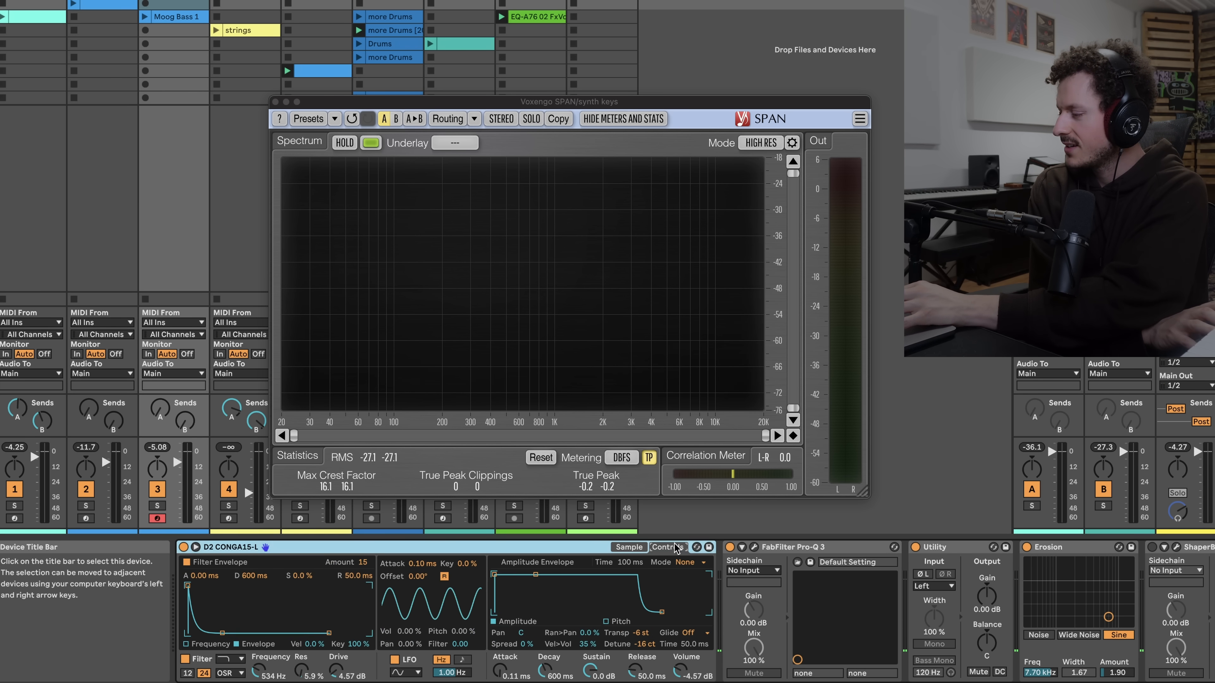
{"action": "left_click", "coordinate": [628, 547]}
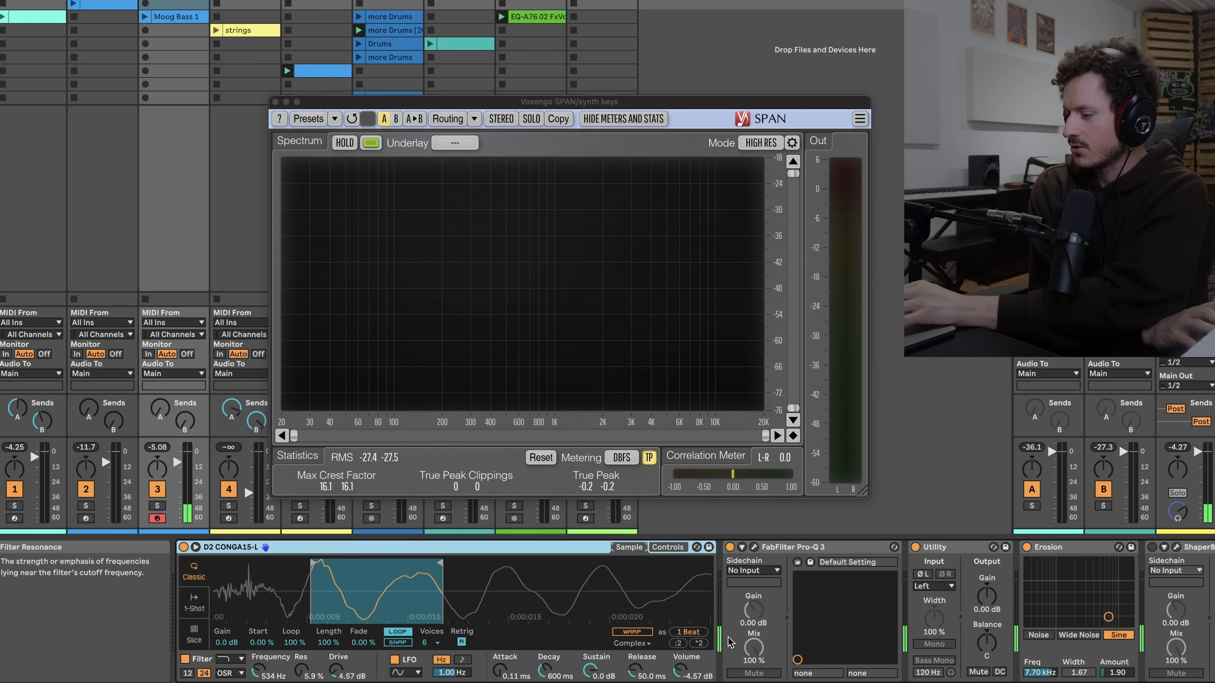
Close the analyzer window and arm the strings track
{"action": "scroll", "coordinate": [731, 642], "scroll_direction": "right", "scroll_amount": 3}
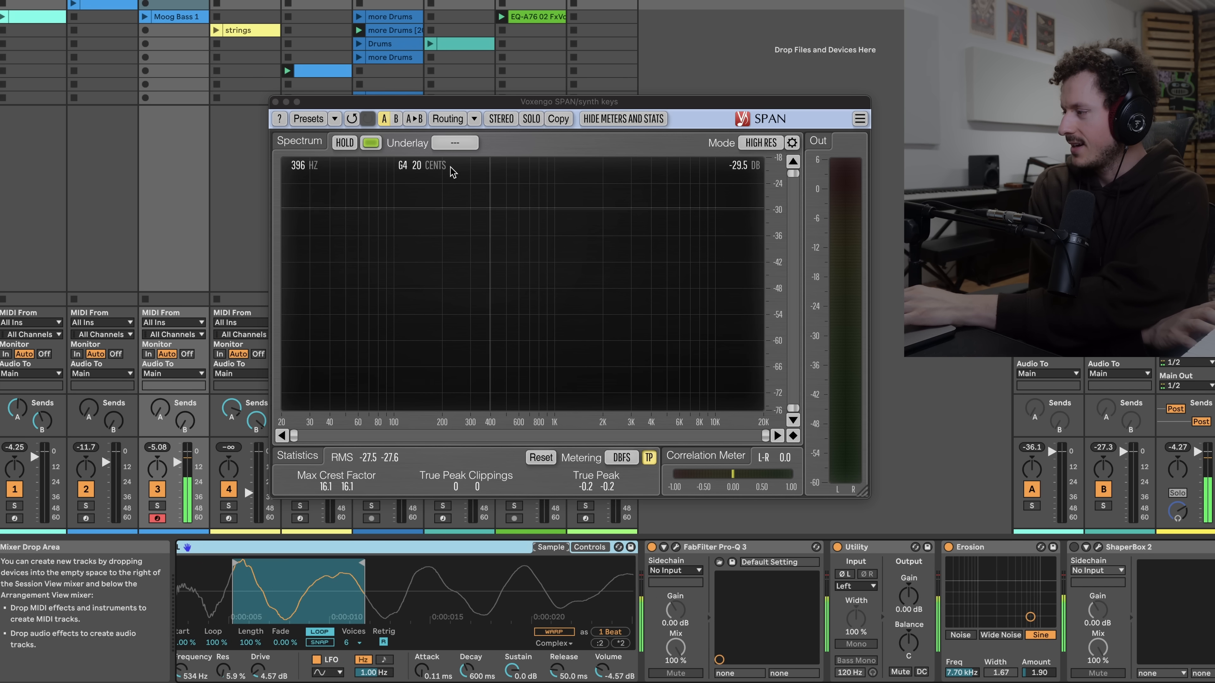
{"action": "left_click", "coordinate": [276, 101]}
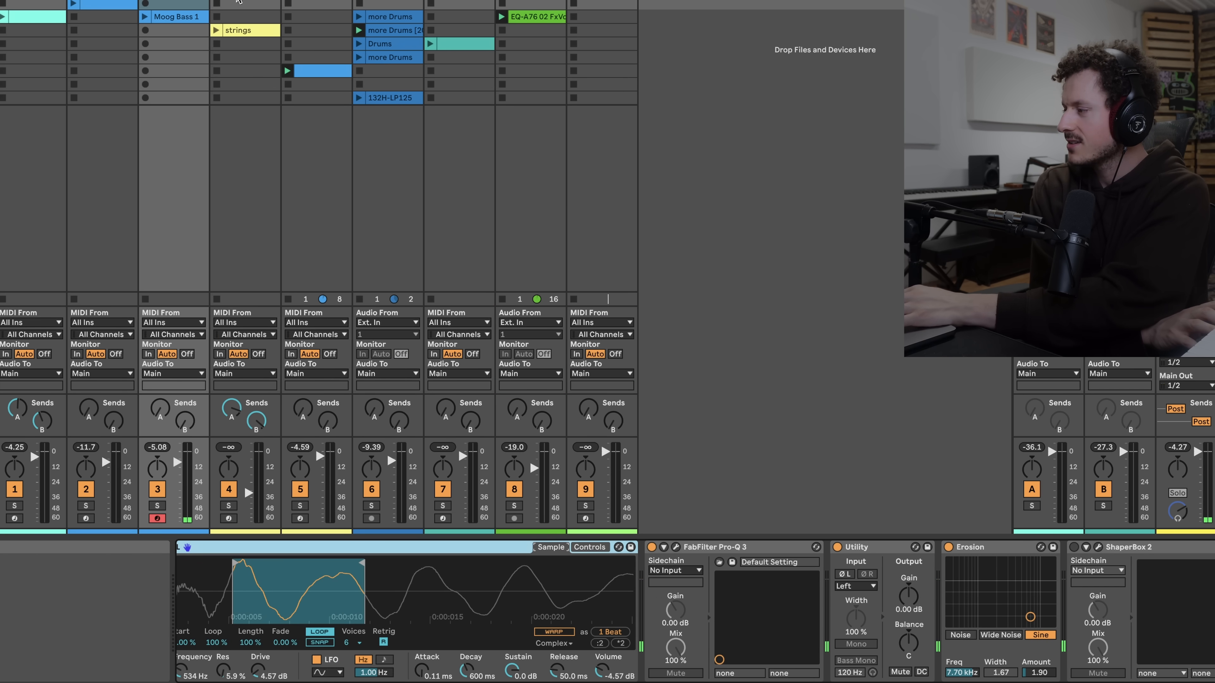
{"action": "left_click", "coordinate": [242, 1]}
{"action": "left_click_drag", "start_coordinate": [361, 590], "coordinate": [454, 629]}
{"action": "left_click_drag", "start_coordinate": [488, 591], "coordinate": [511, 598]}
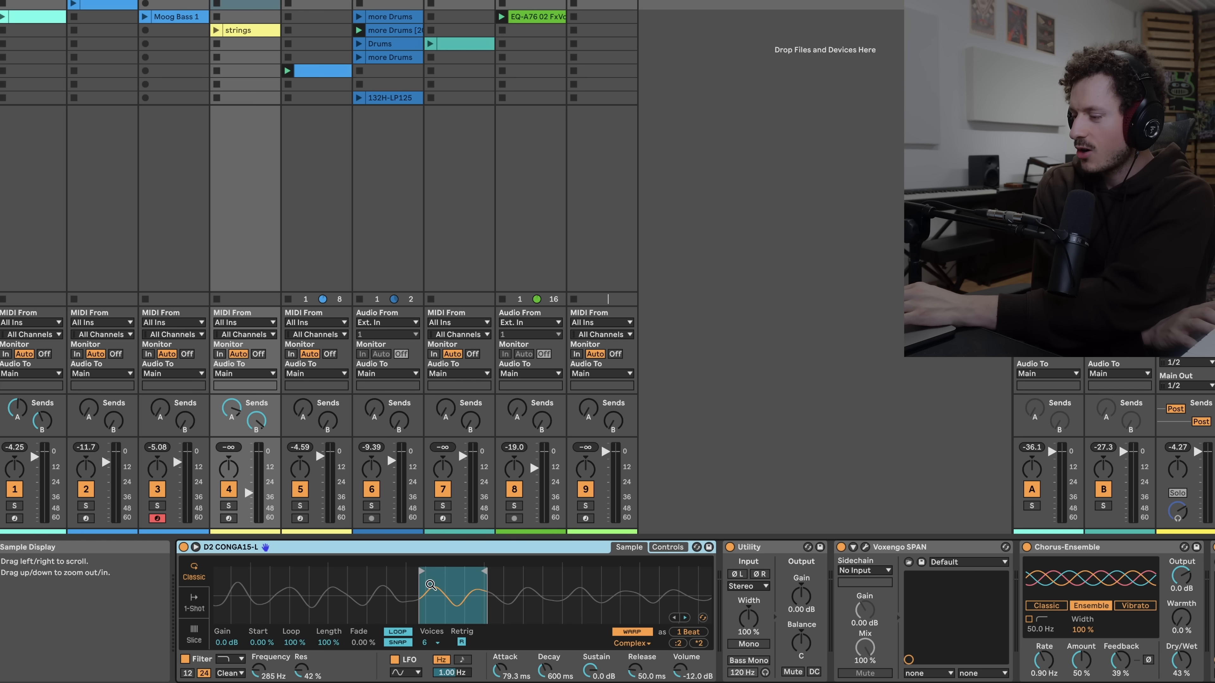
{"action": "left_click", "coordinate": [228, 518]}
Scroll through the strings track's device chain to review its effects
{"action": "scroll", "coordinate": [843, 577], "scroll_direction": "right", "scroll_amount": 10}
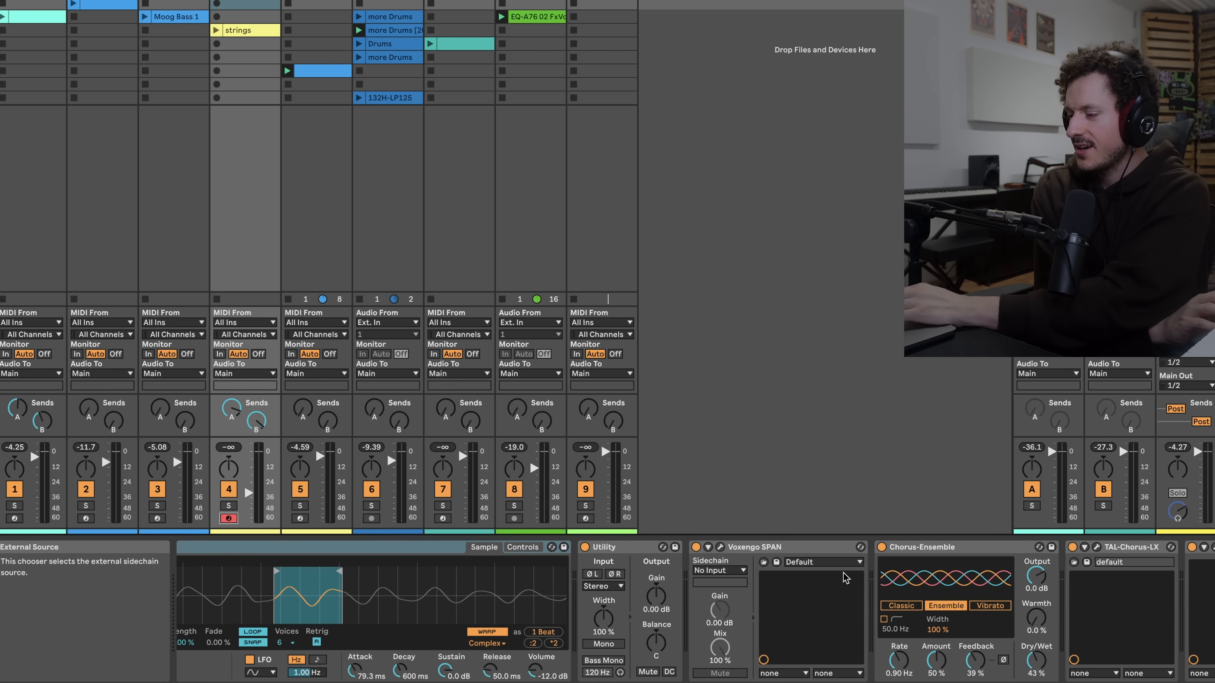
{"action": "scroll", "coordinate": [997, 598], "scroll_direction": "left", "scroll_amount": 10}
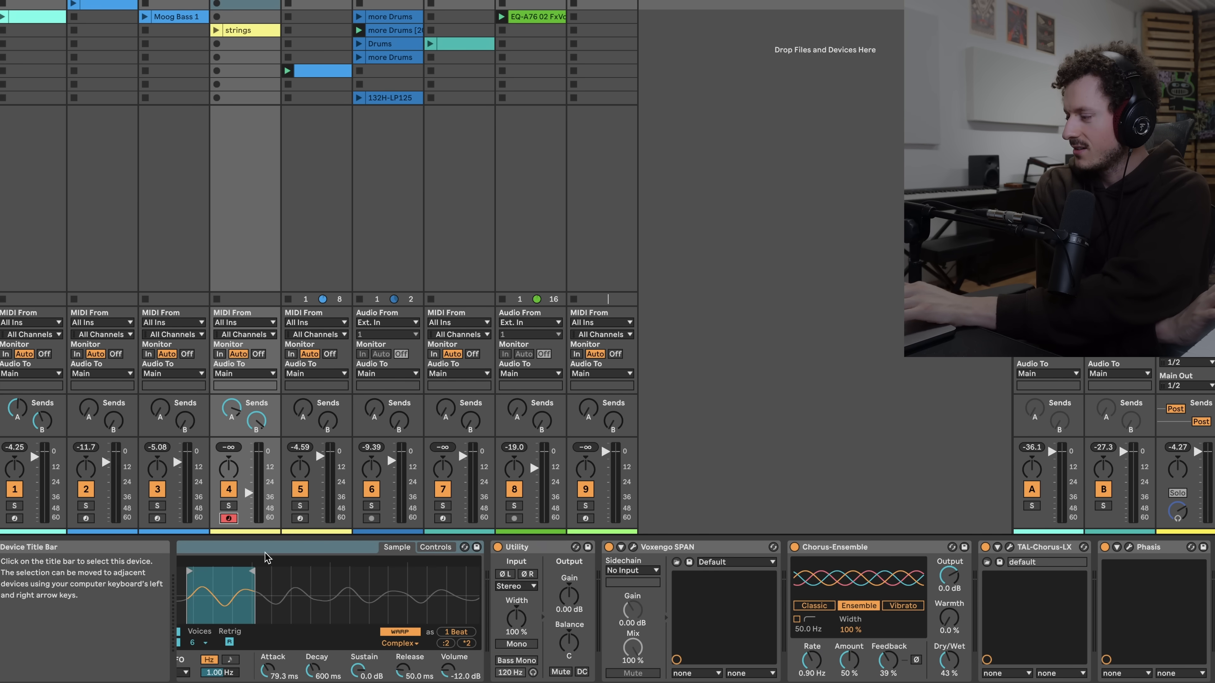
{"action": "scroll", "coordinate": [264, 556], "scroll_direction": "left", "scroll_amount": 5}
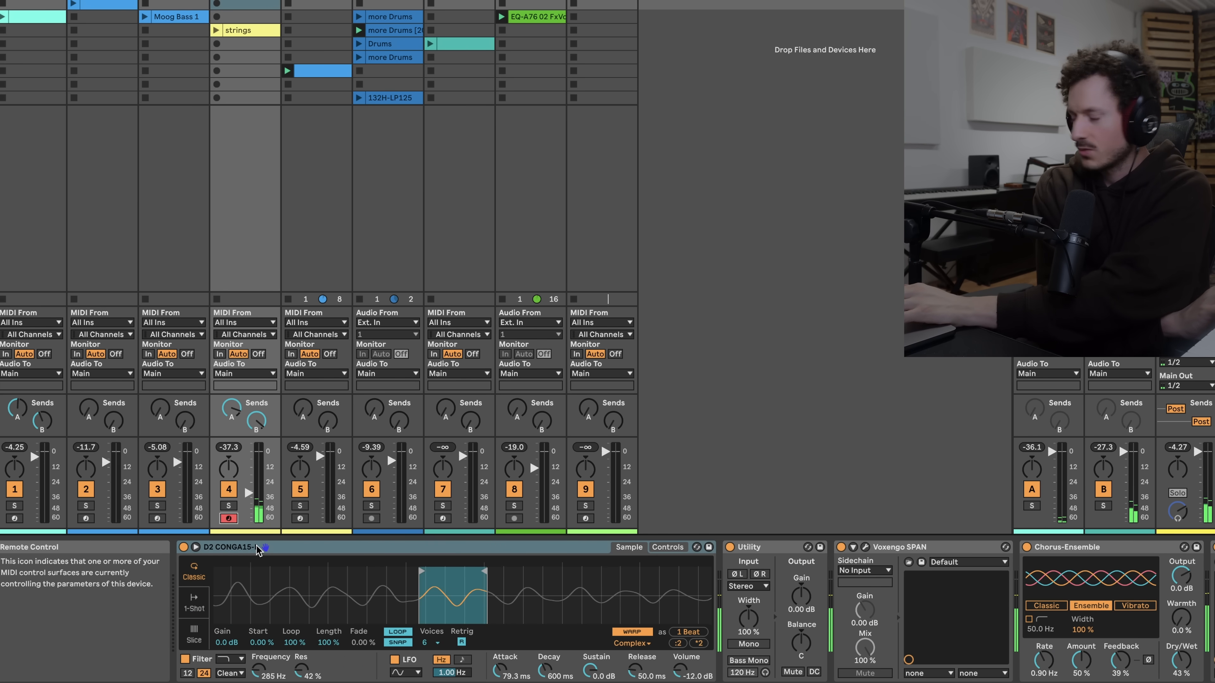